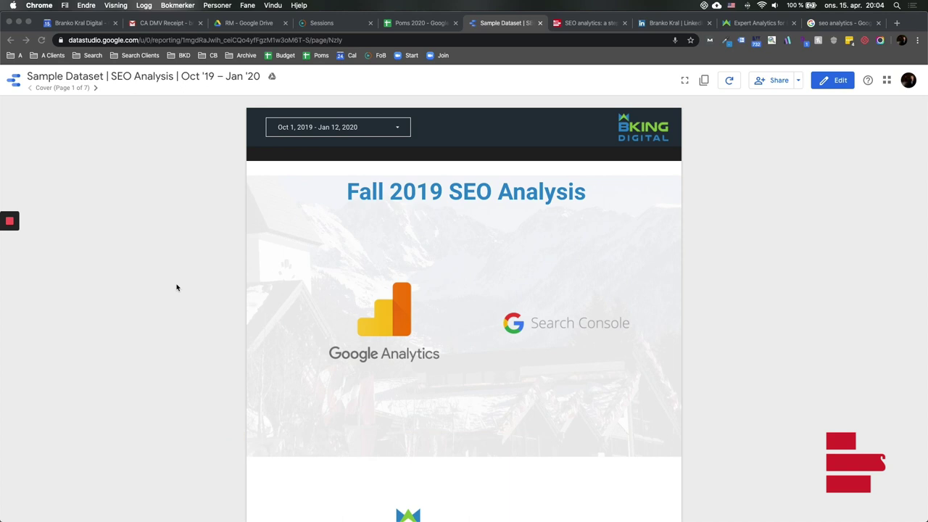
Switch from the Data Studio report to the Supermetrics 'SEO analytics' article
click(590, 23)
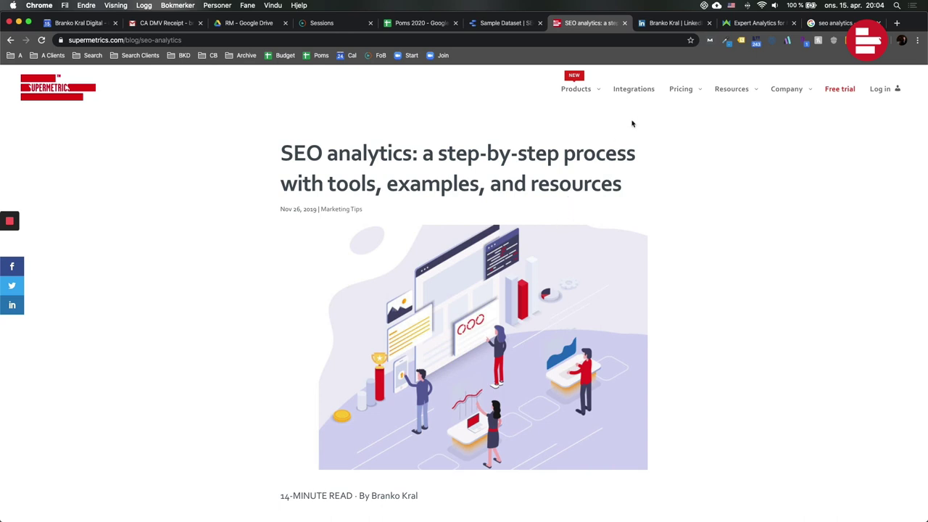
Browse the Google 'seo analytics' results to the Supermetrics definition snippet, then open the LinkedIn profile
click(834, 22)
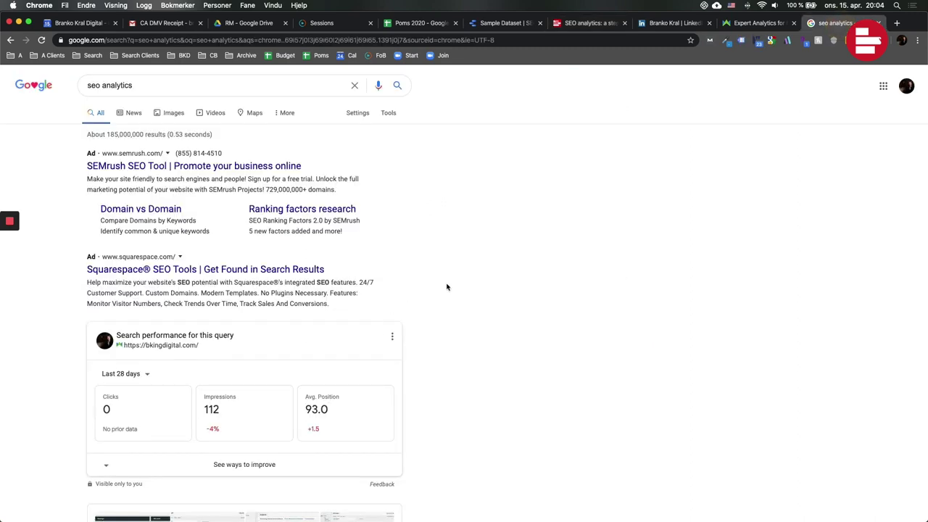
scroll(447, 287, down, 5)
scroll(449, 287, down, 1)
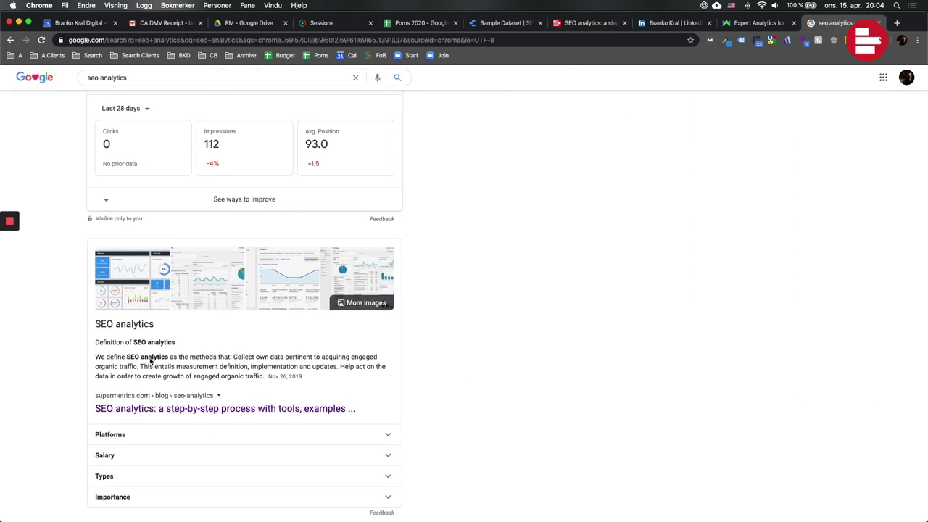
scroll(206, 363, up, 6)
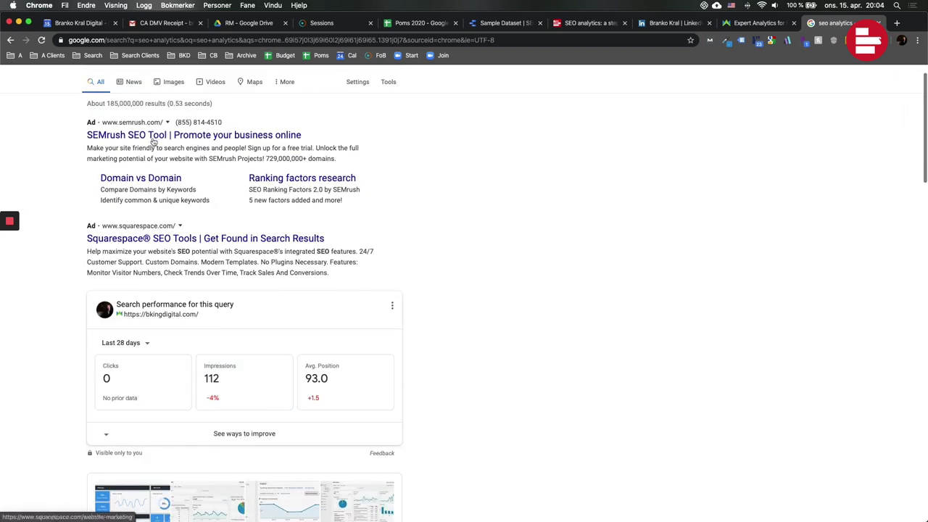
scroll(464, 273, down, 3)
scroll(469, 273, down, 8)
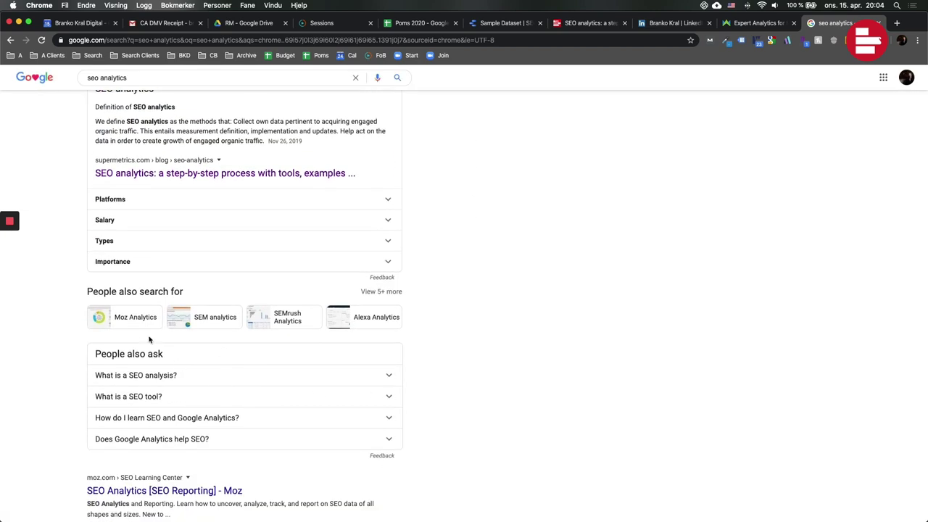
scroll(356, 321, down, 4)
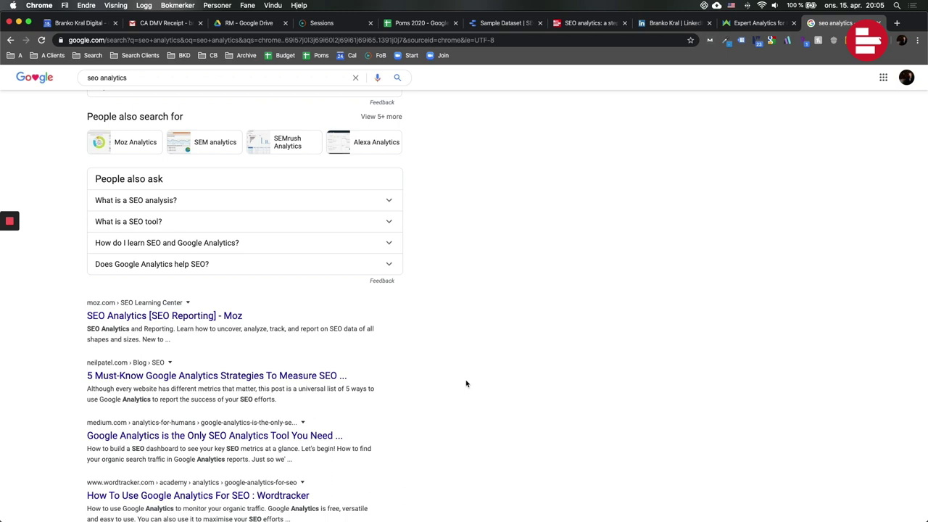
scroll(466, 382, up, 10)
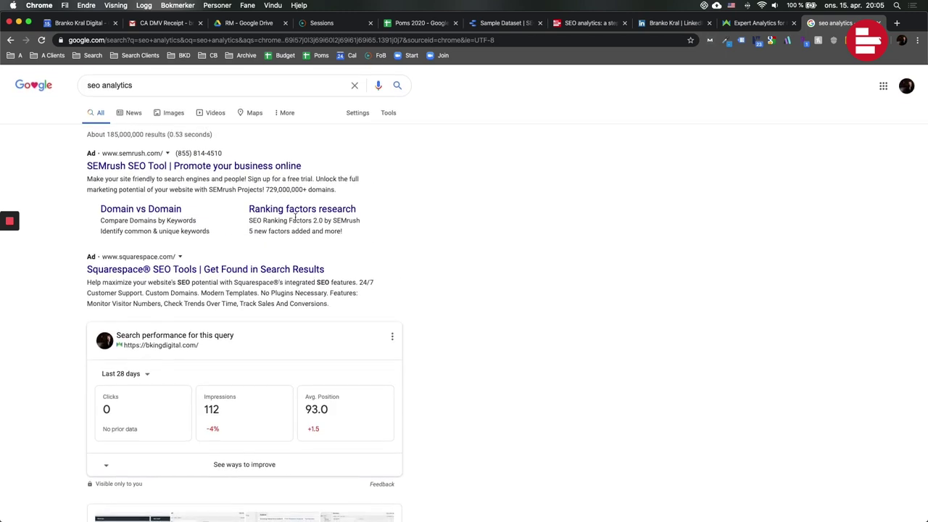
scroll(454, 300, down, 5)
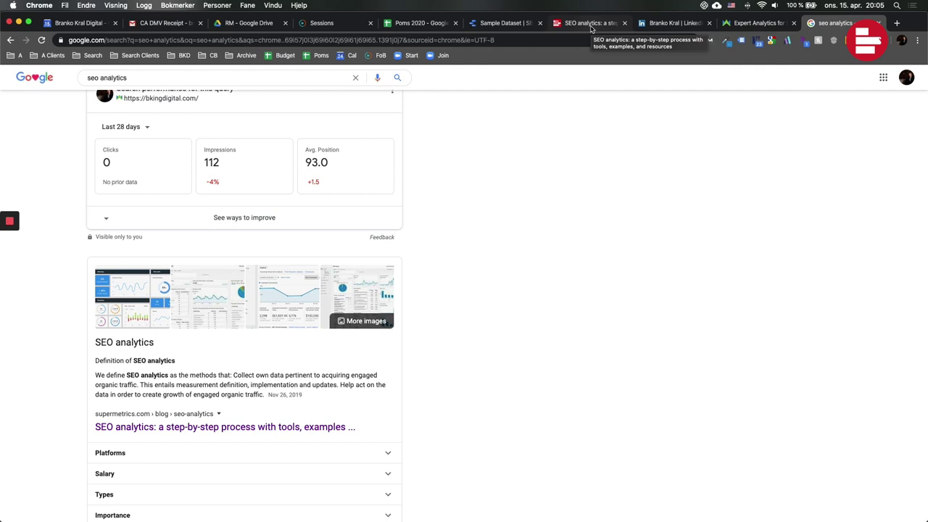
click(644, 28)
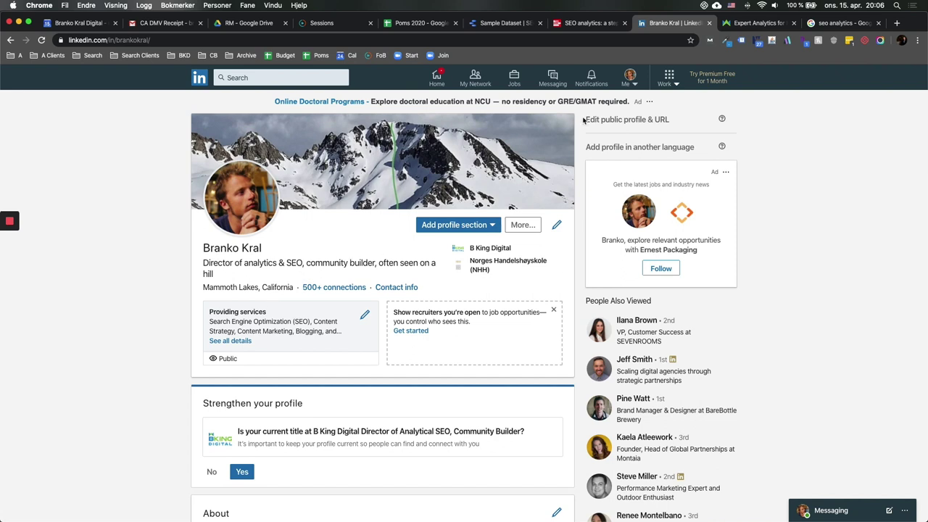
Return from the LinkedIn profile to the Supermetrics SEO analytics article
click(593, 23)
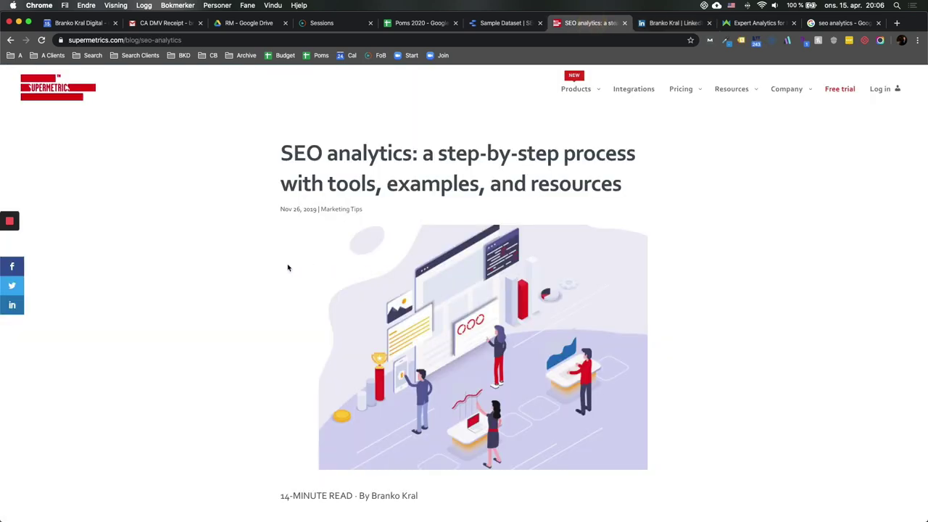
Scroll the article past the introduction and chart to its 'Navigate this article' outline
scroll(259, 279, down, 5)
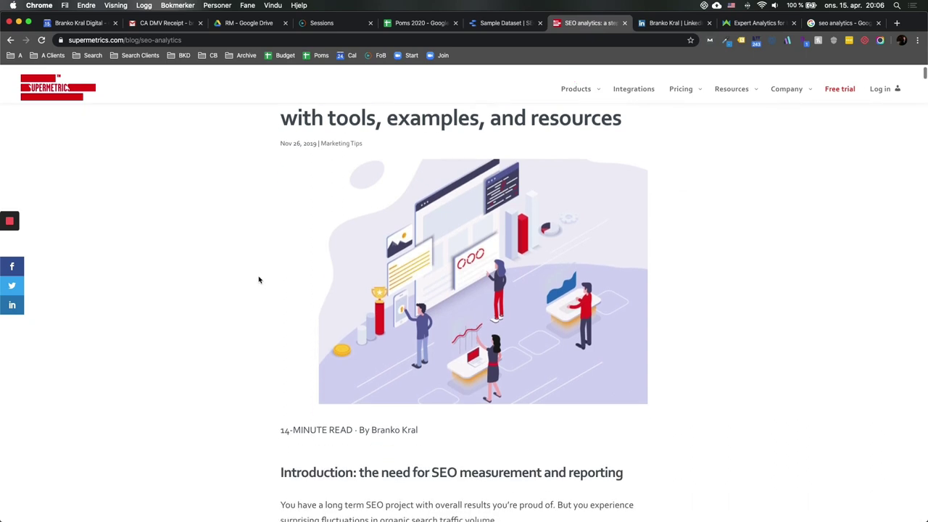
scroll(259, 279, down, 3)
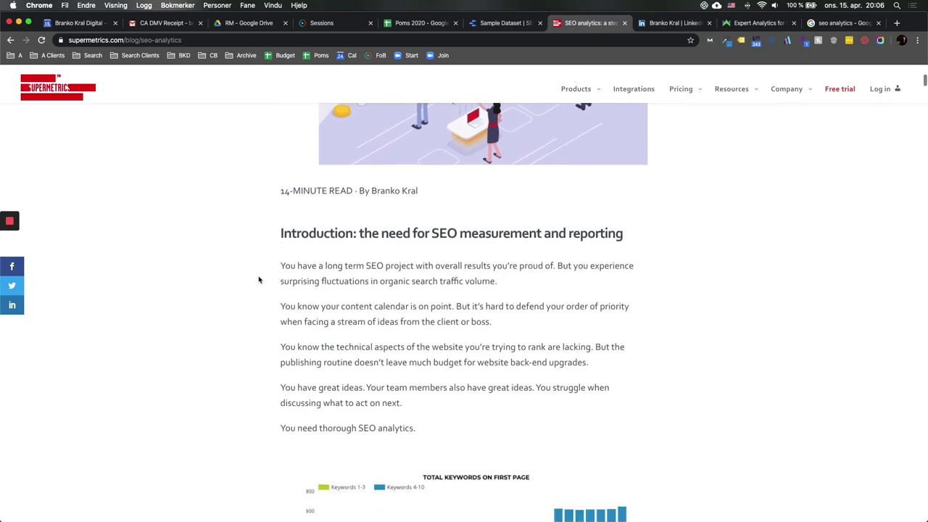
scroll(258, 279, down, 15)
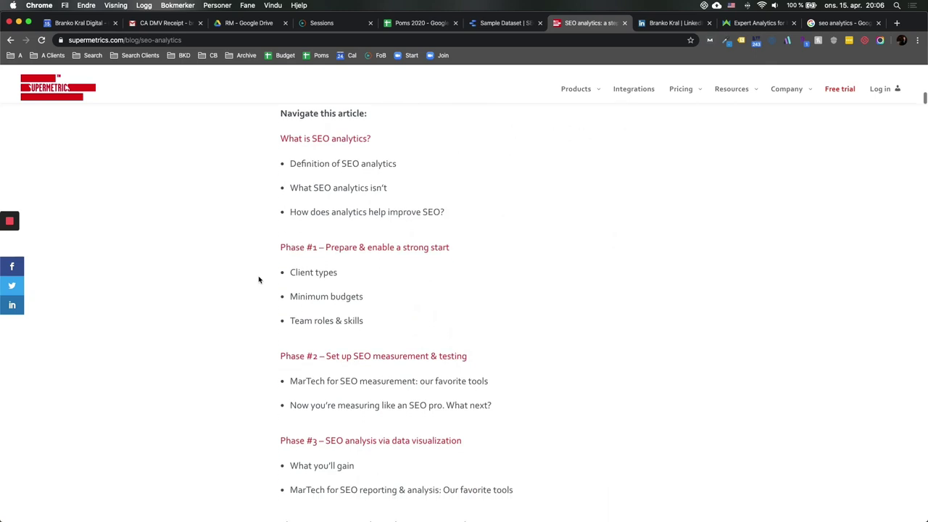
scroll(259, 279, down, 1)
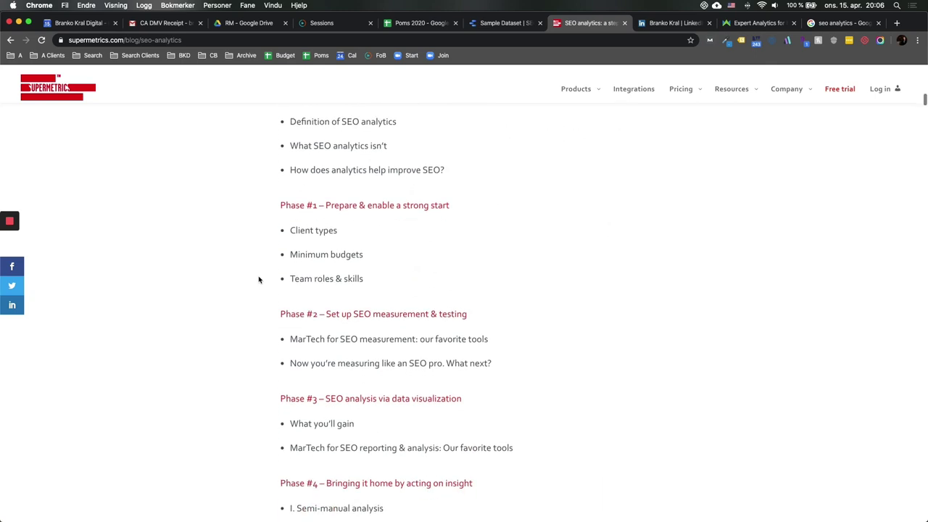
scroll(259, 279, down, 2)
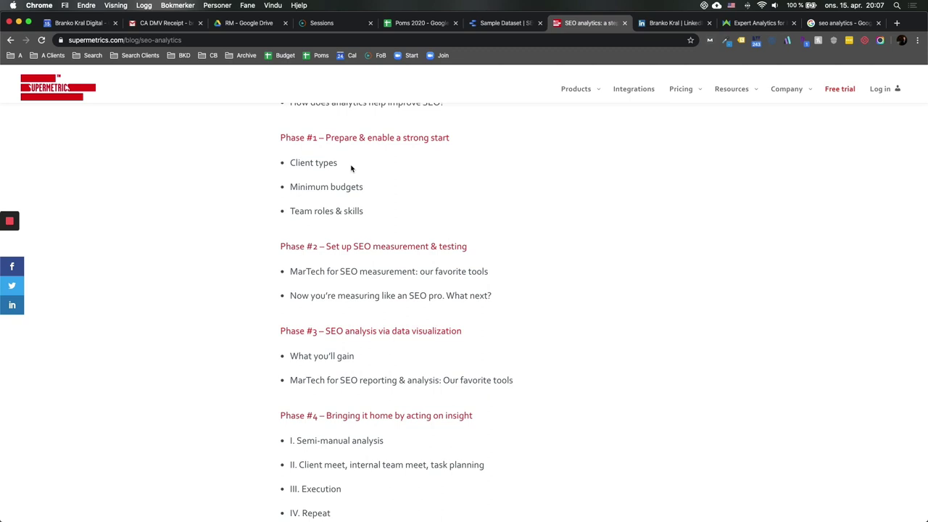
drag(294, 187, 346, 187)
Read through the guide's Phase #1–#4 outline, down to Execution and Repeat
click(255, 272)
click(267, 164)
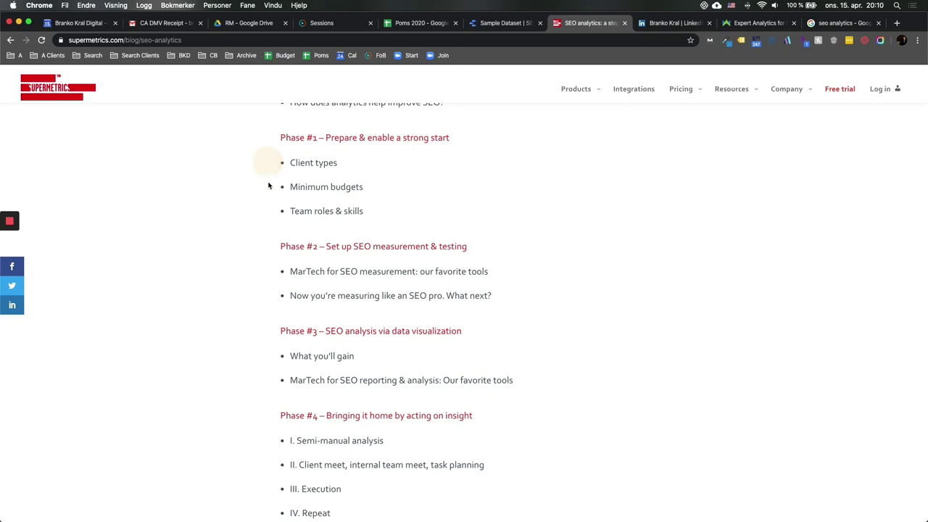
click(268, 214)
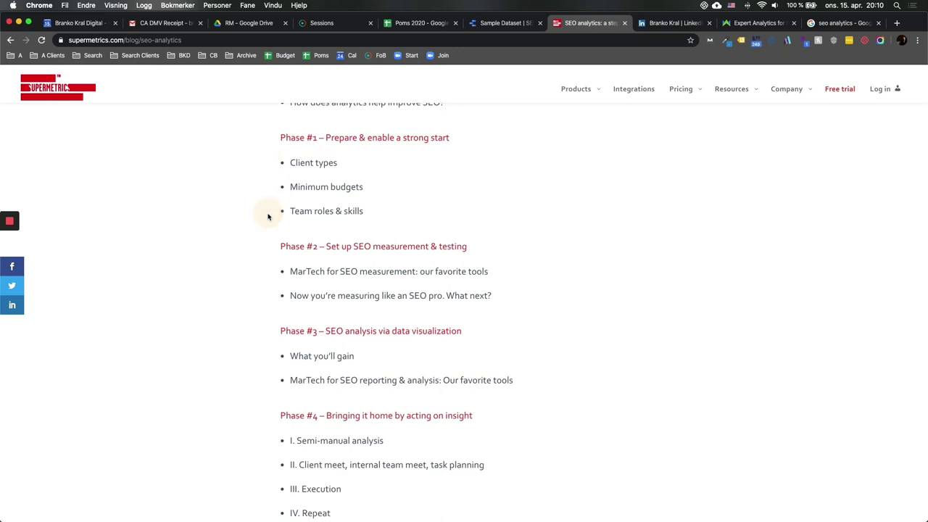
click(269, 273)
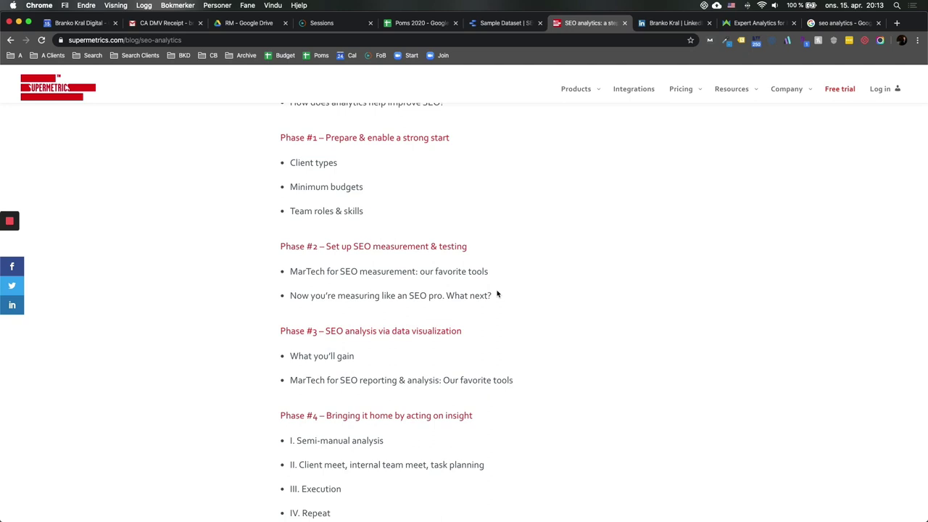
scroll(500, 293, down, 1)
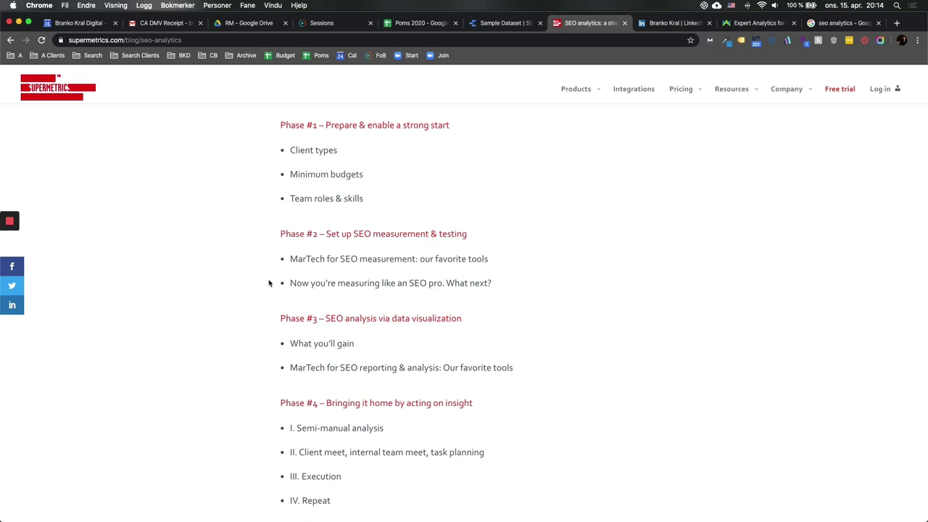
click(265, 261)
scroll(326, 312, down, 1)
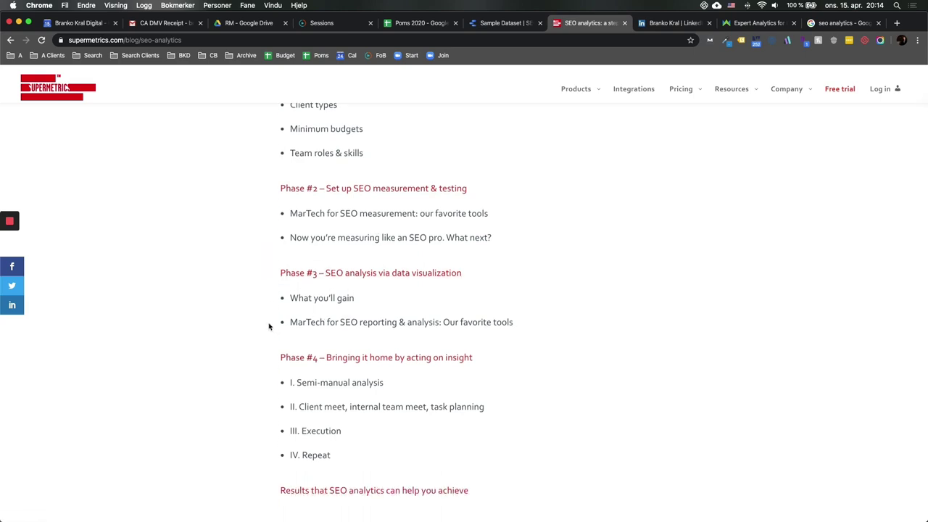
click(386, 324)
click(424, 325)
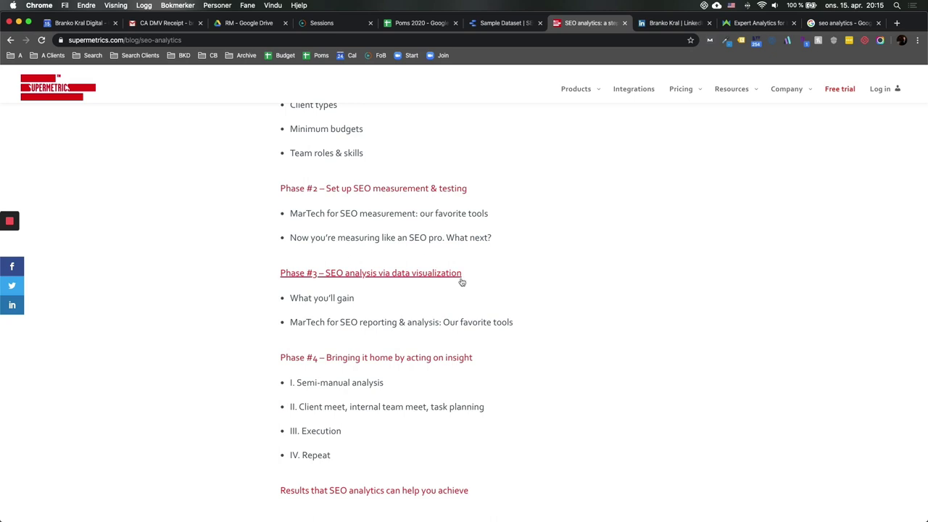
mouse_move(586, 91)
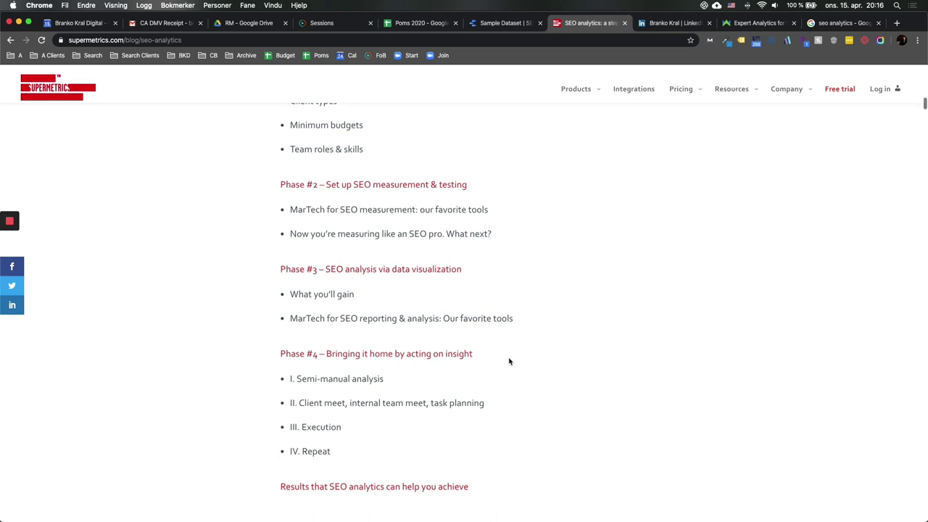
scroll(509, 361, down, 1)
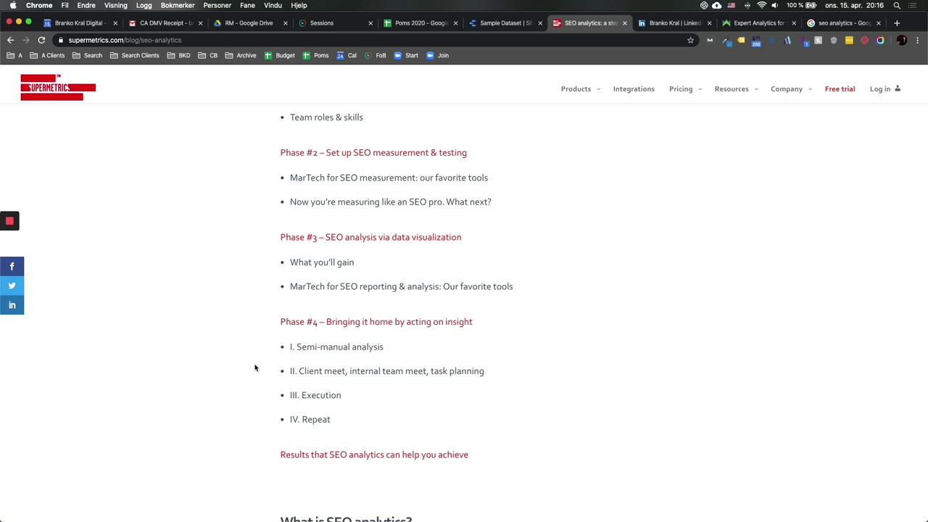
drag(291, 347, 334, 419)
click(276, 382)
Switch to the Fall 2019 SEO Analysis report and open the Cover's seven-page list
click(495, 27)
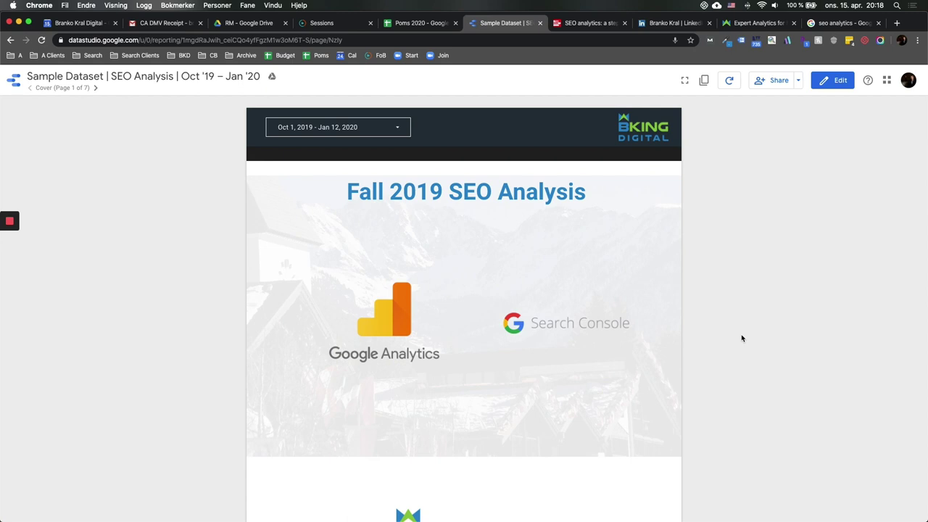
click(83, 88)
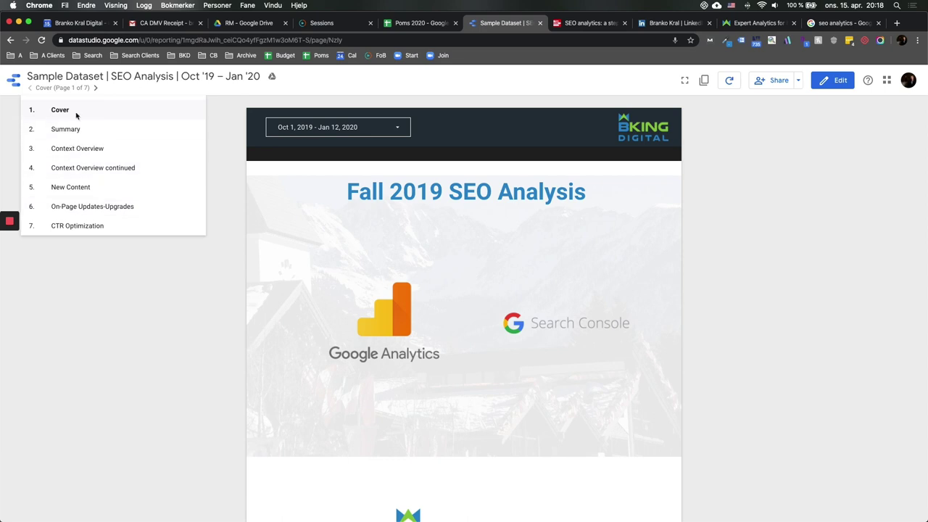
Scroll the Cover page, then choose Summary, page 2 of 7, from the page list
scroll(430, 258, down, 3)
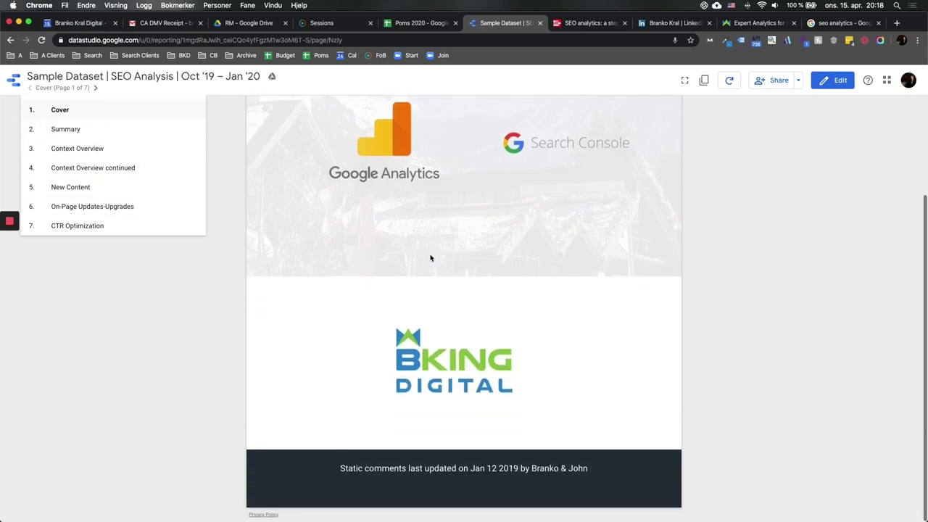
scroll(430, 258, up, 4)
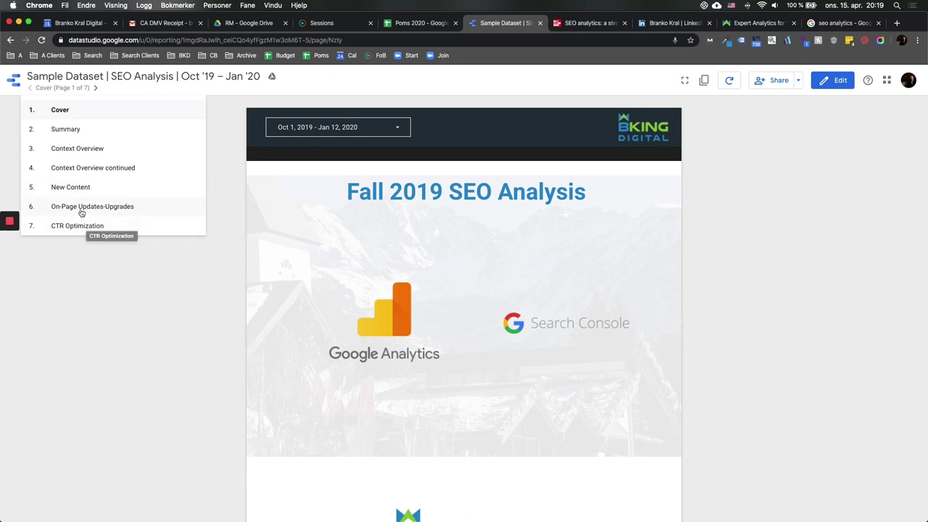
click(116, 135)
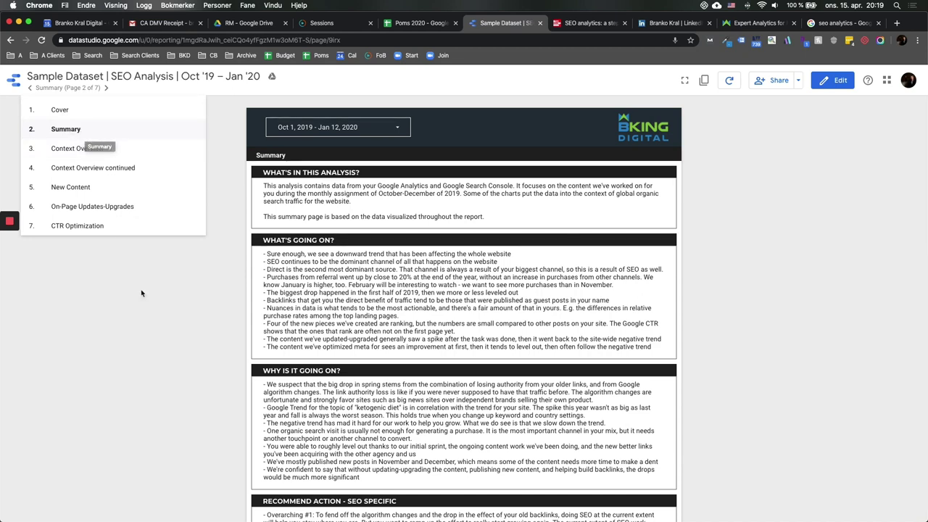
Close the page list, highlight the 'What's in this analysis?' text, and scroll the Summary sections
click(148, 315)
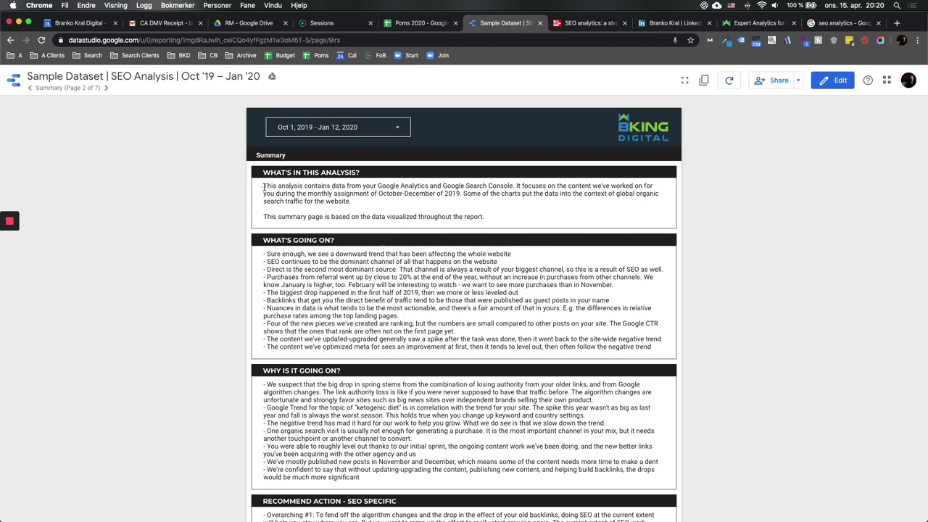
drag(263, 187, 493, 217)
click(500, 224)
scroll(336, 208, down, 3)
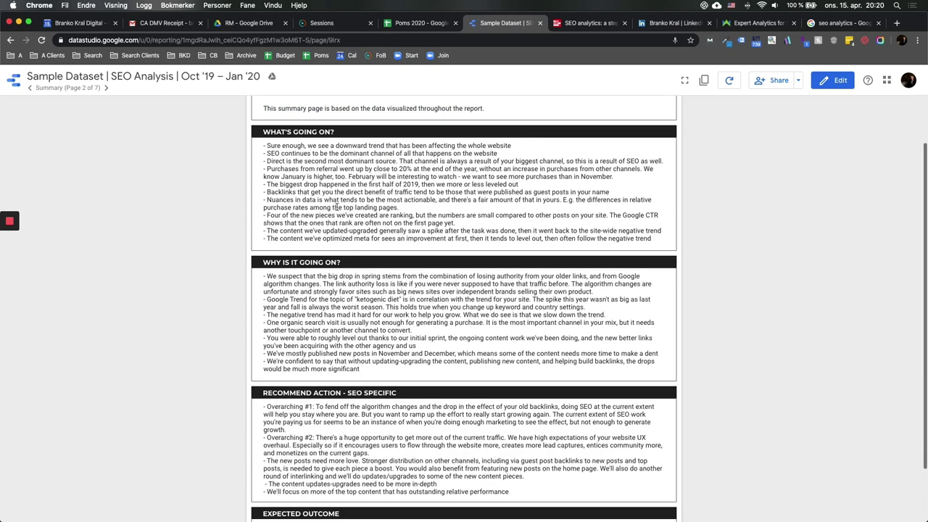
scroll(257, 175, down, 1)
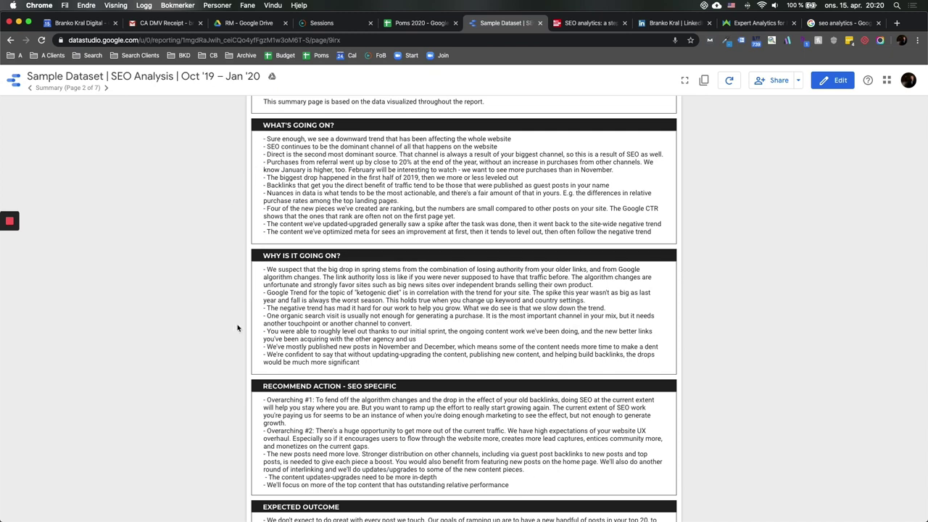
scroll(246, 341, down, 1)
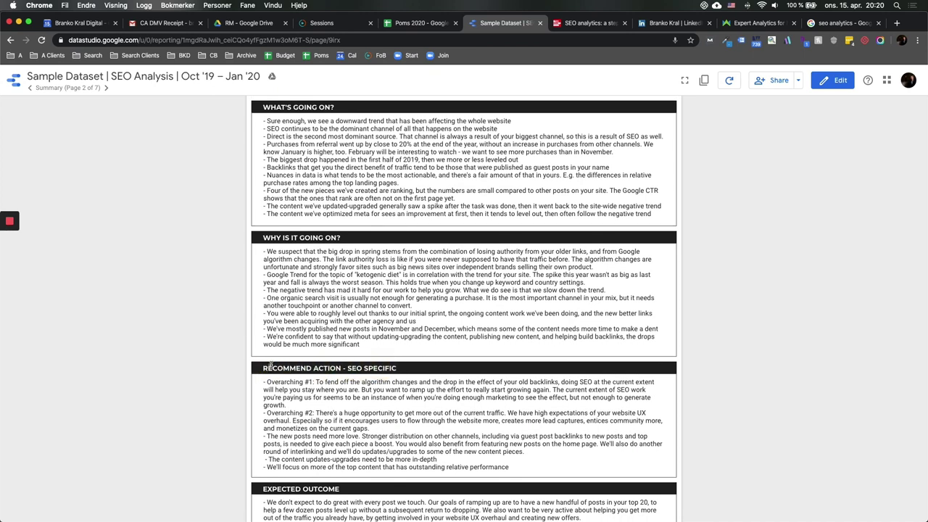
scroll(248, 478, down, 3)
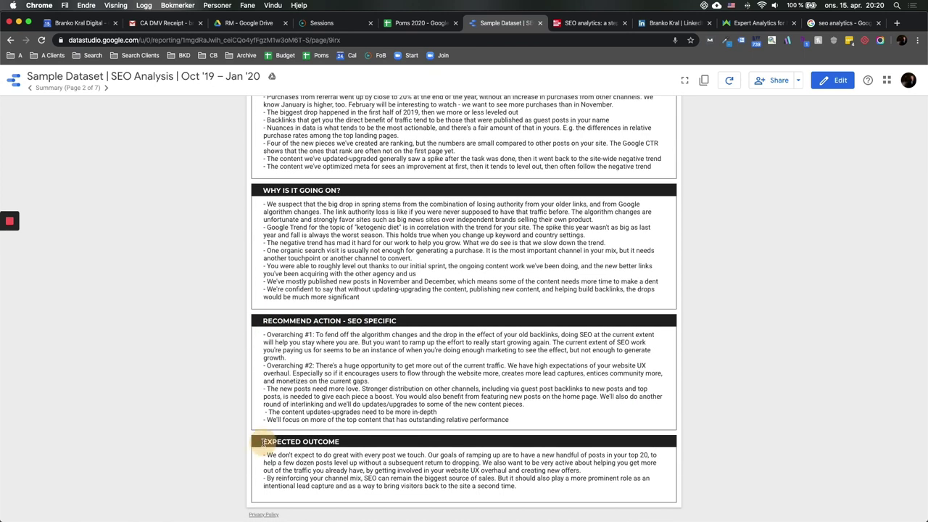
scroll(263, 441, up, 5)
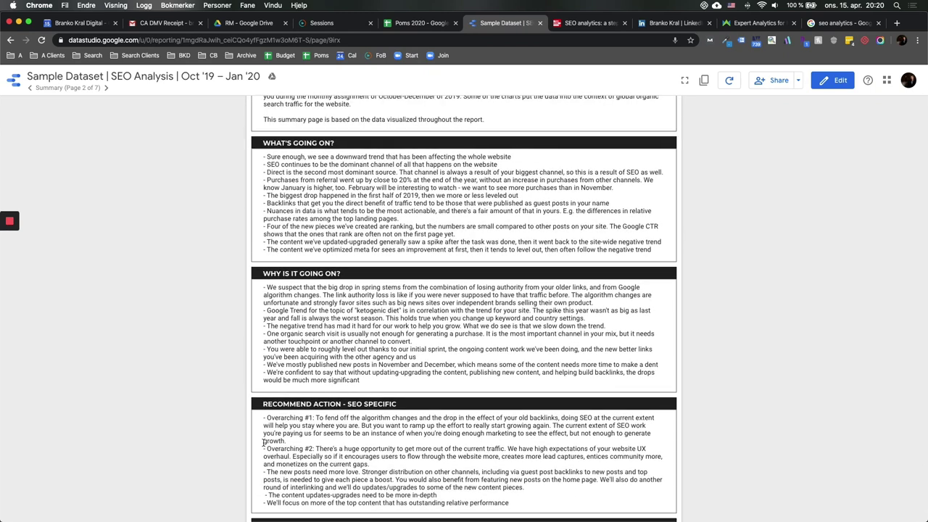
Load buzzsumo.com in place of the seo analytics search results
click(841, 23)
click(344, 42)
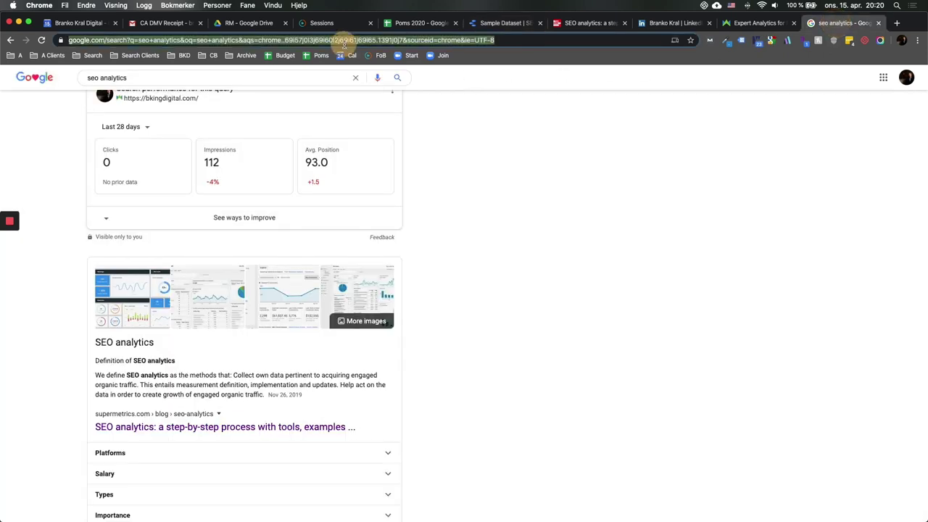
text(buzzsumo)
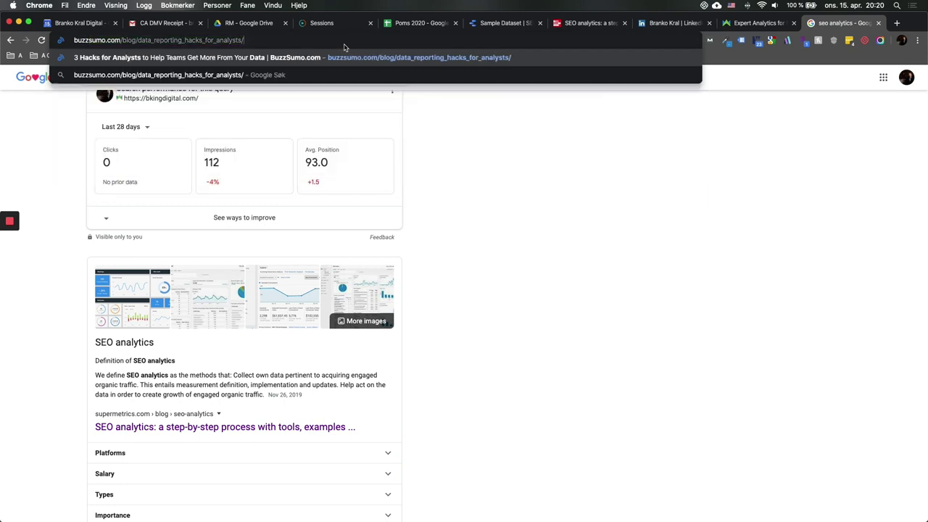
text(.com)
key(Return)
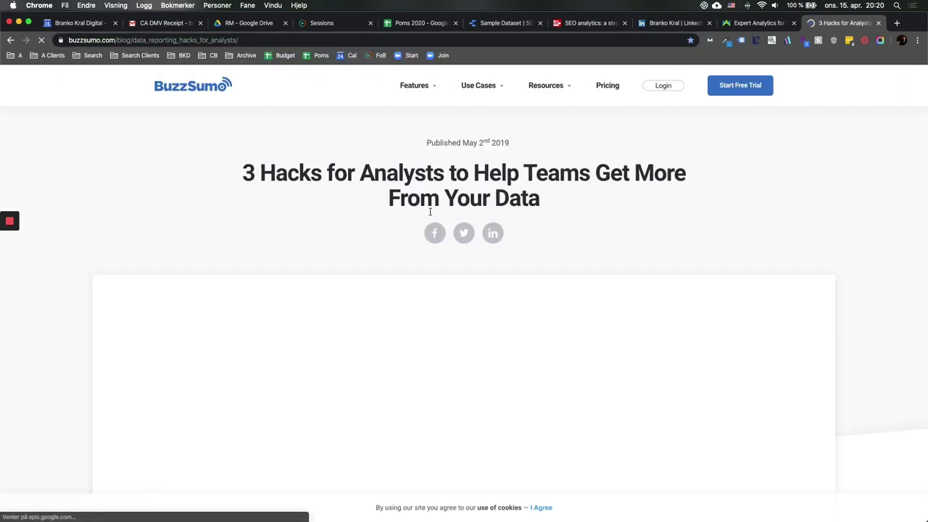
Read the BuzzSumo data reporting hacks article to '1. Pack in Your Analyst Brain', then return to the report
scroll(310, 238, down, 6)
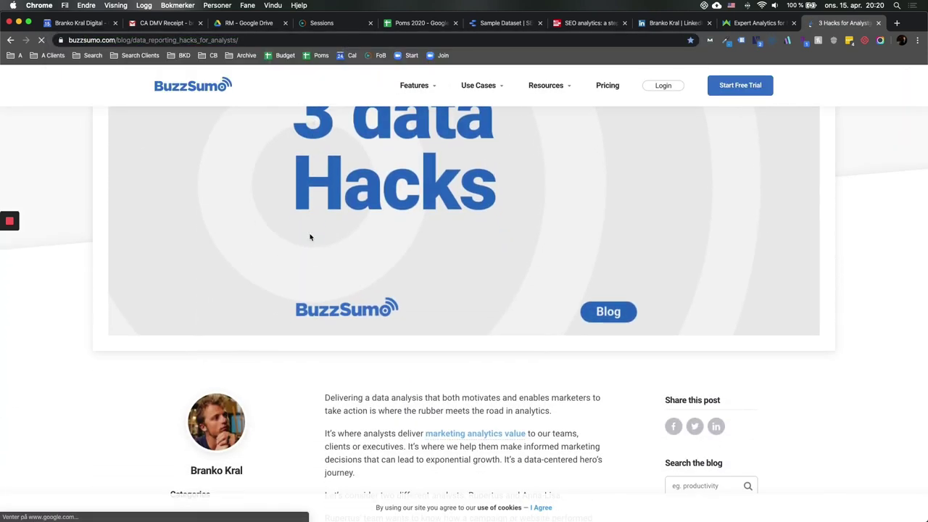
scroll(303, 379, down, 2)
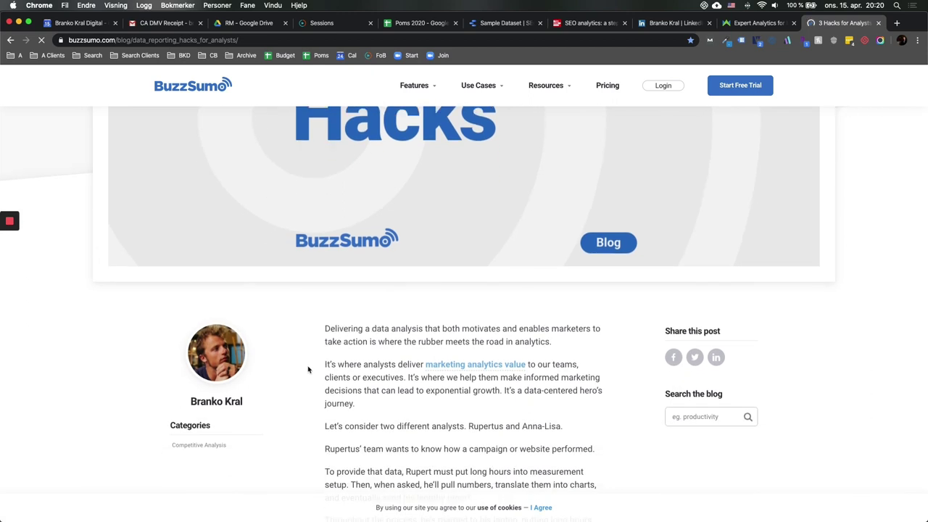
scroll(310, 371, down, 1)
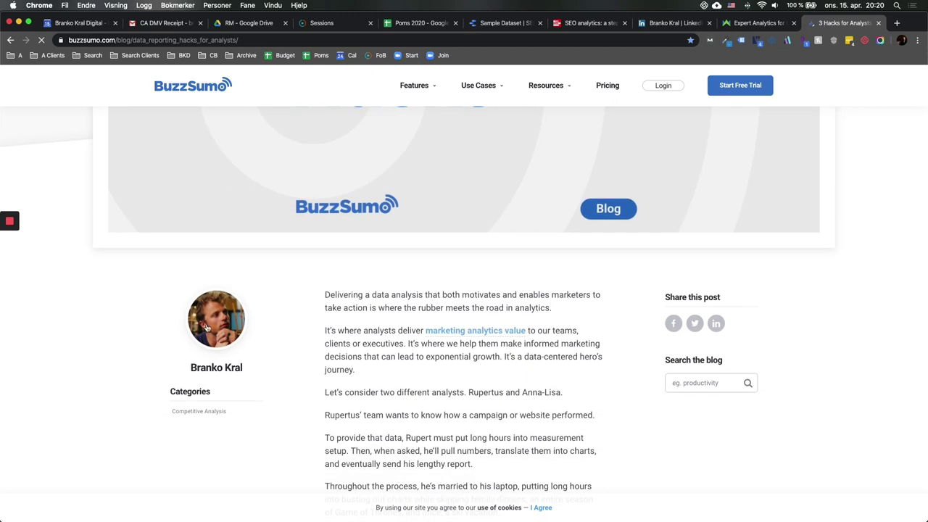
scroll(279, 345, down, 2)
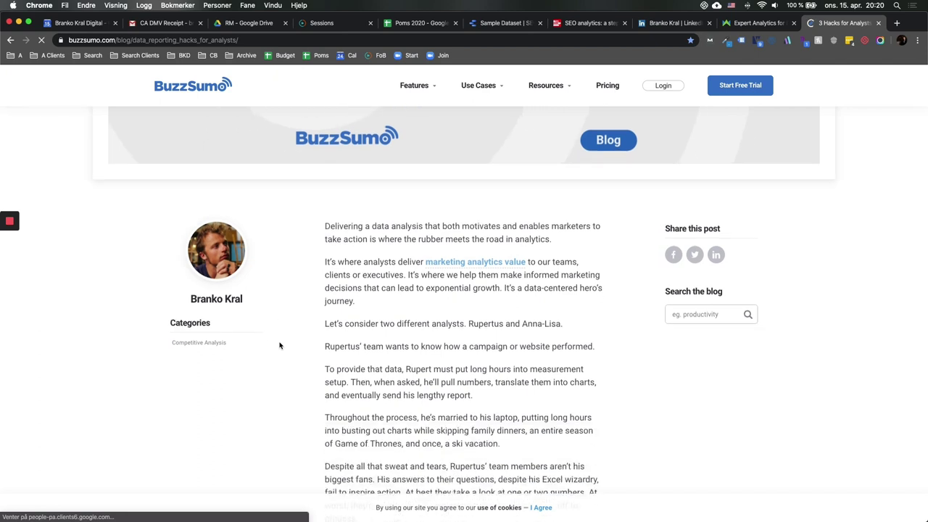
scroll(280, 346, down, 20)
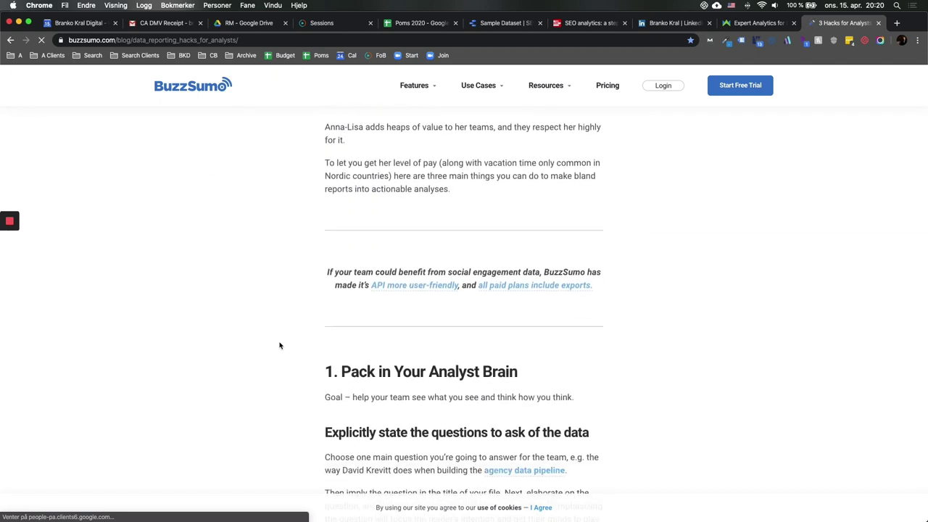
scroll(279, 346, down, 4)
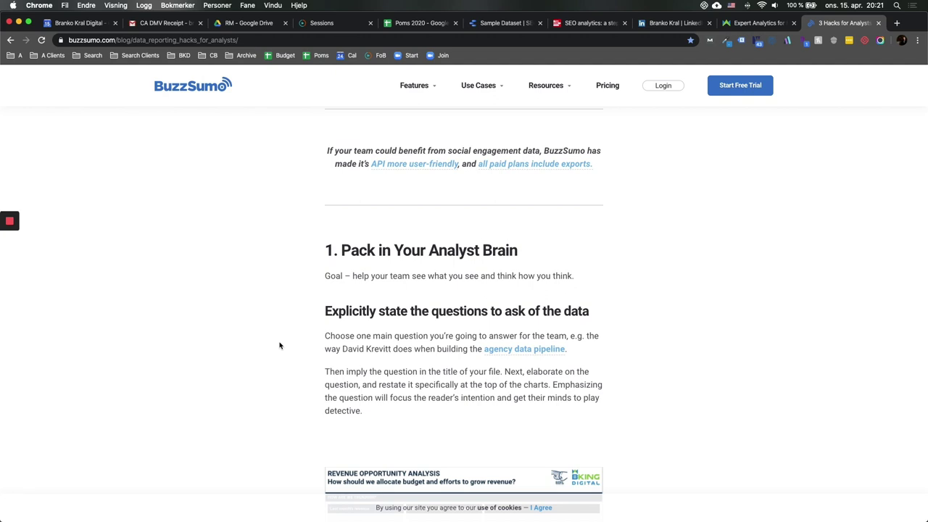
scroll(287, 319, down, 2)
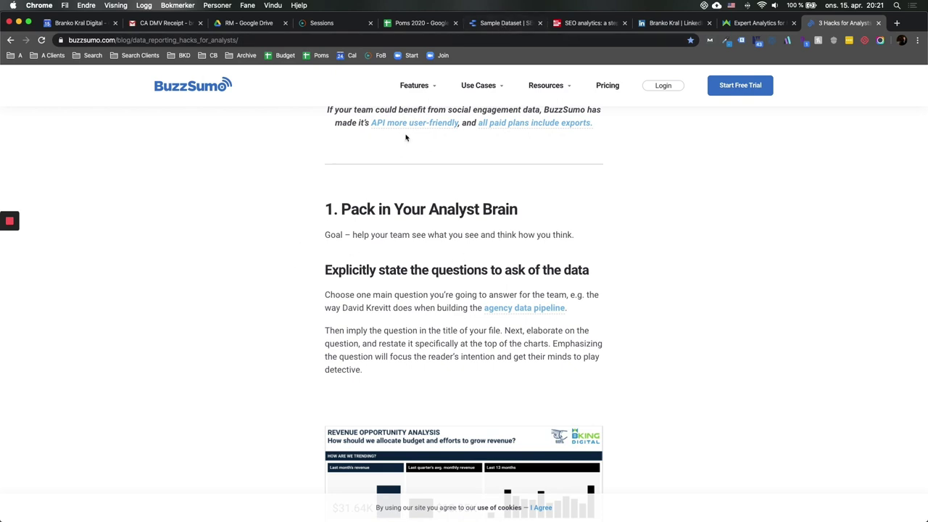
click(499, 24)
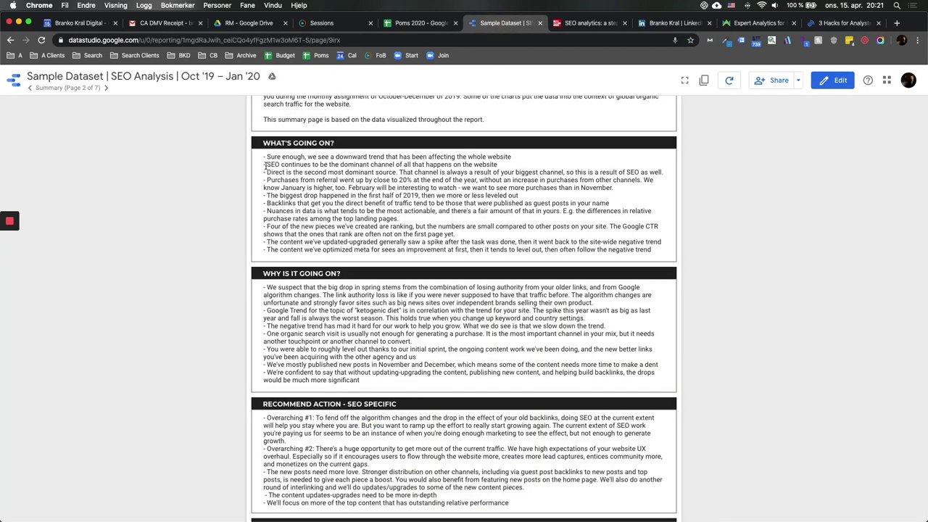
Highlight the 'Why is it going on?' block, then return to BuzzSumo's '2. Use Context and Comparison'
click(274, 290)
drag(274, 290, 397, 385)
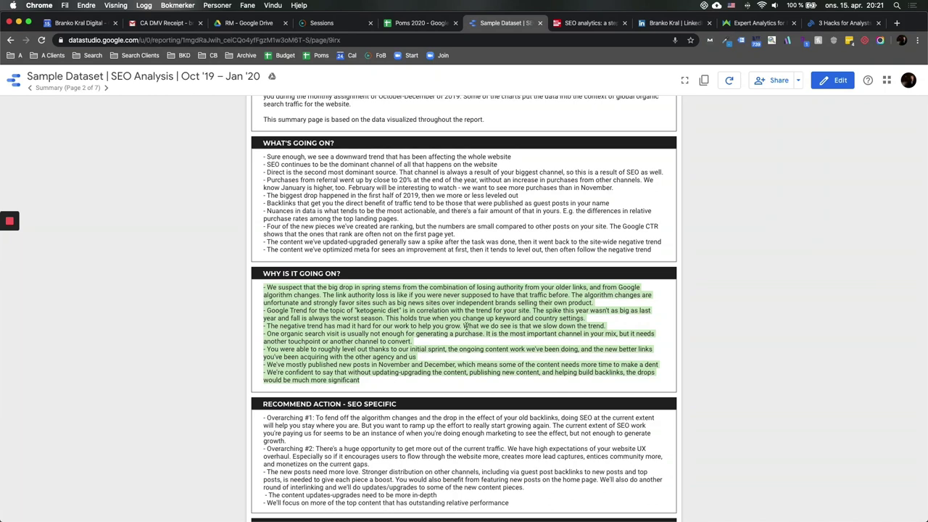
click(841, 23)
scroll(425, 269, down, 8)
Read the BuzzSumo article down to section 3, then return to the SEO Analysis report tab
scroll(296, 313, down, 10)
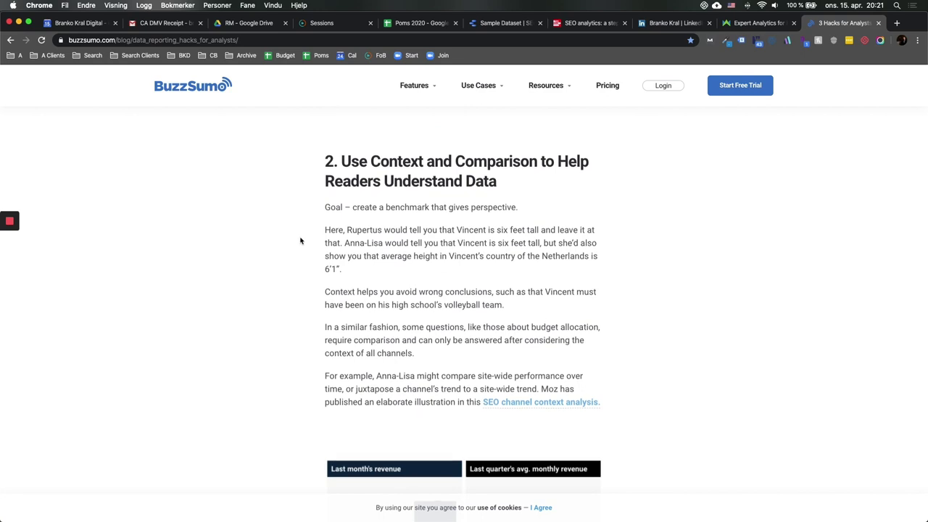
scroll(301, 240, down, 10)
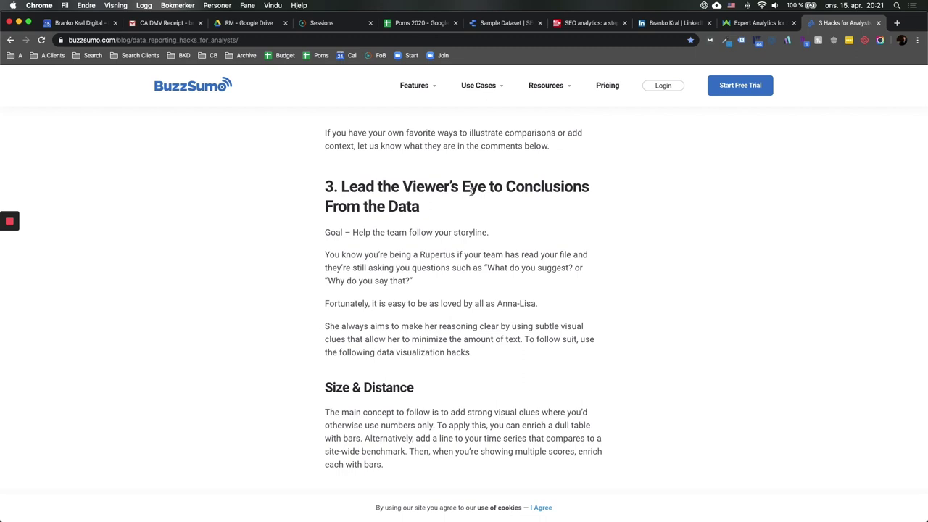
click(502, 23)
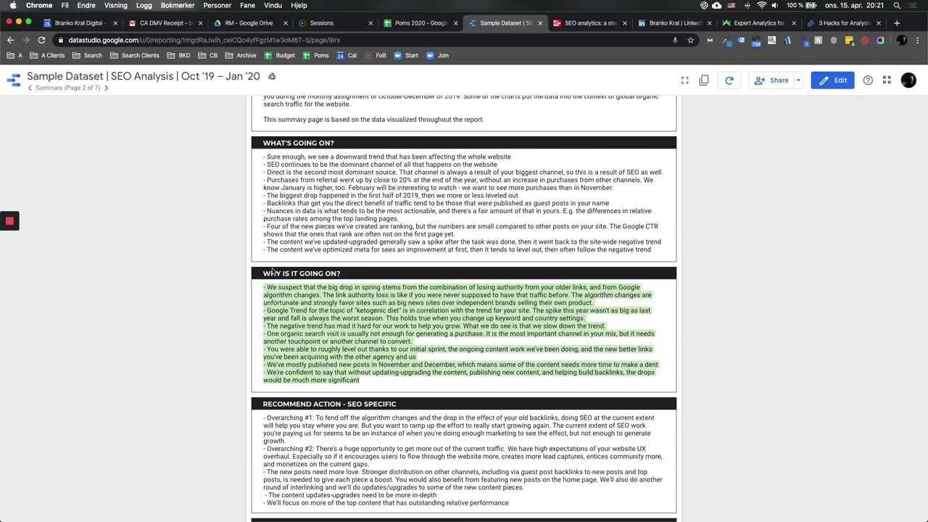
Clear the highlight on the 'Why is it going on?' text and read through the Summary page
click(215, 326)
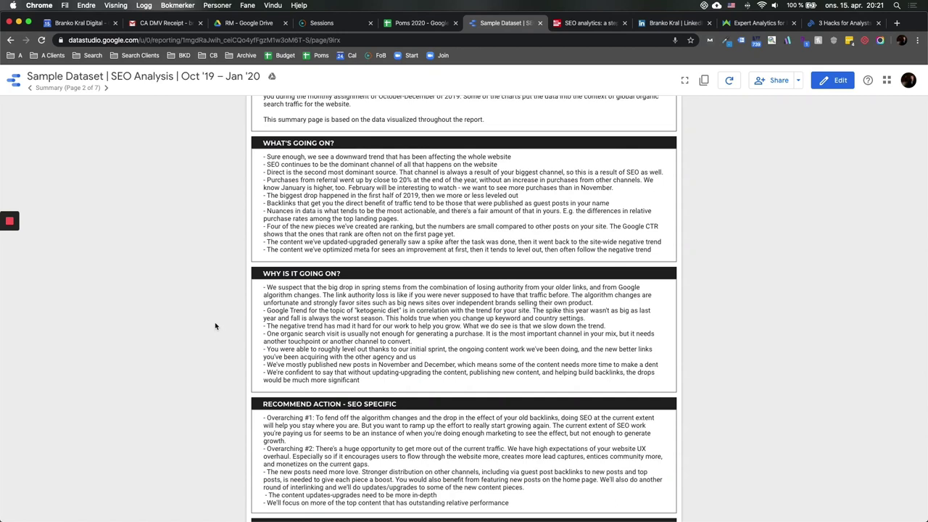
scroll(216, 326, down, 1)
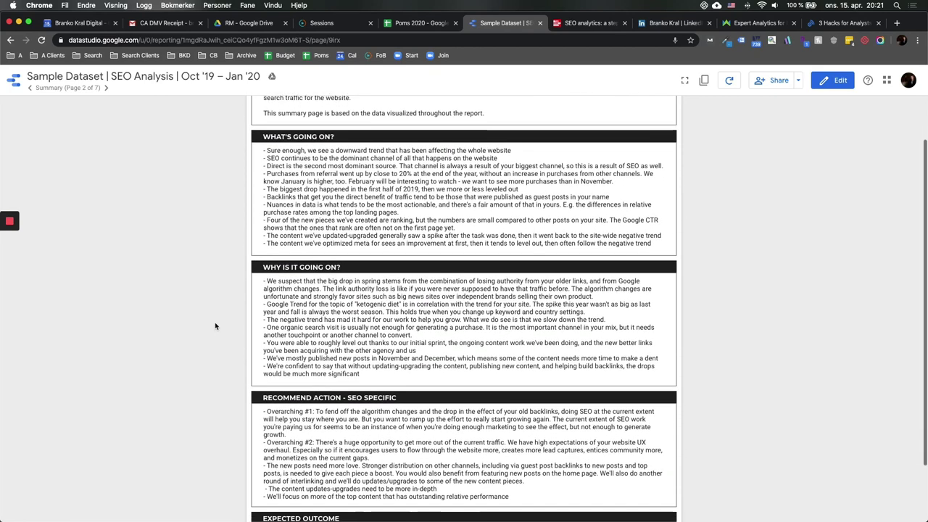
scroll(215, 326, down, 3)
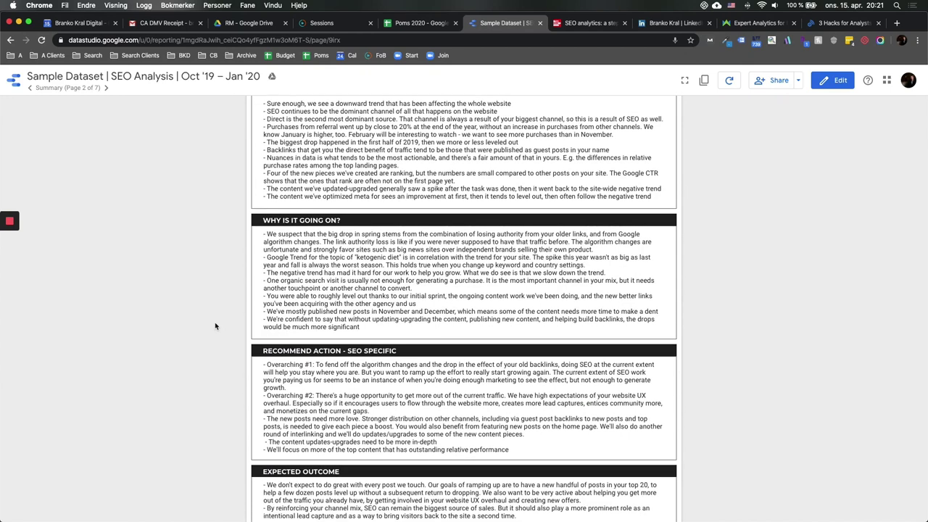
scroll(215, 326, down, 2)
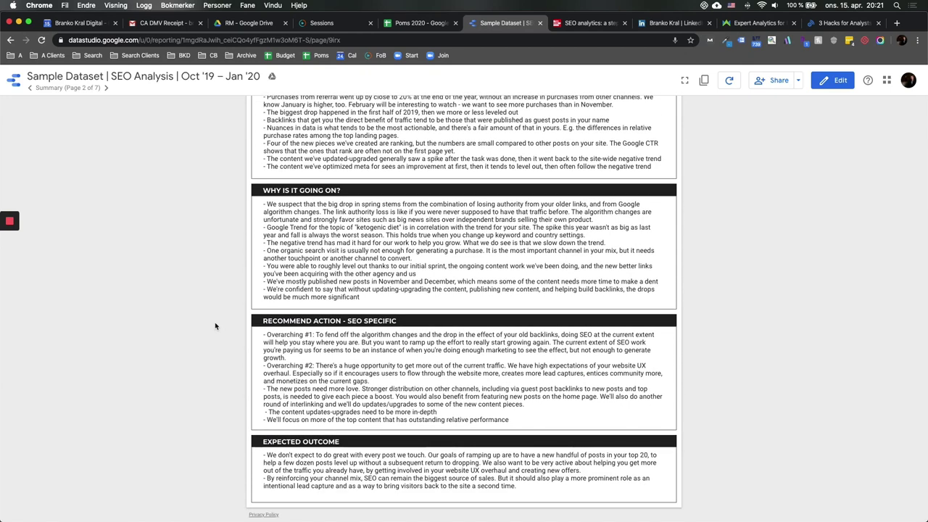
scroll(301, 190, up, 4)
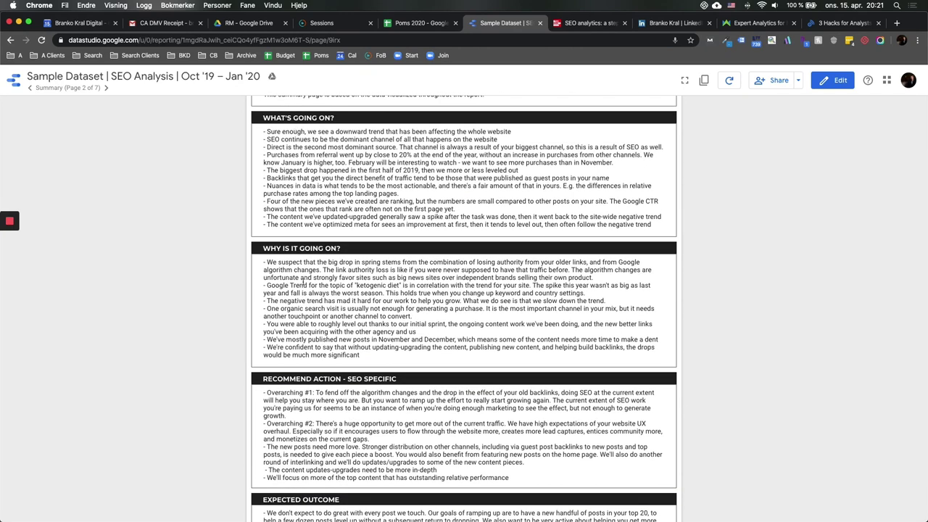
scroll(306, 381, down, 1)
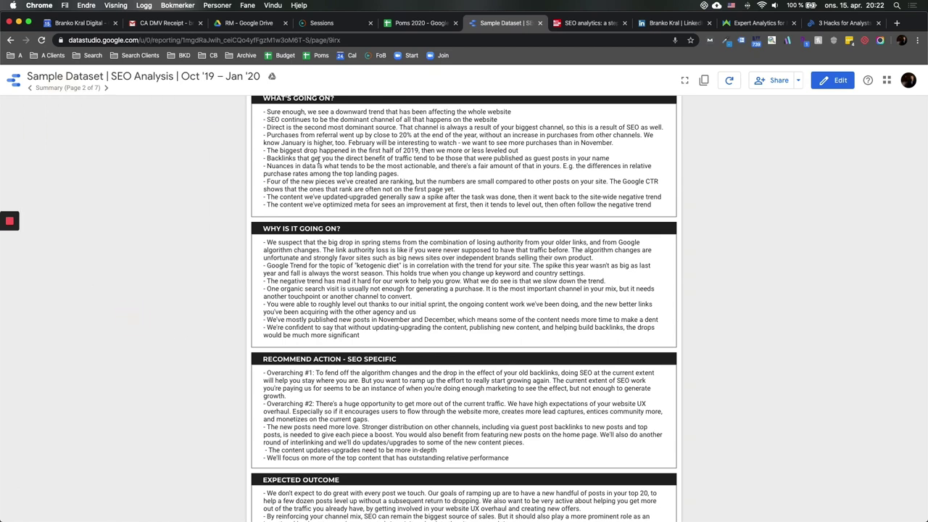
scroll(199, 274, up, 2)
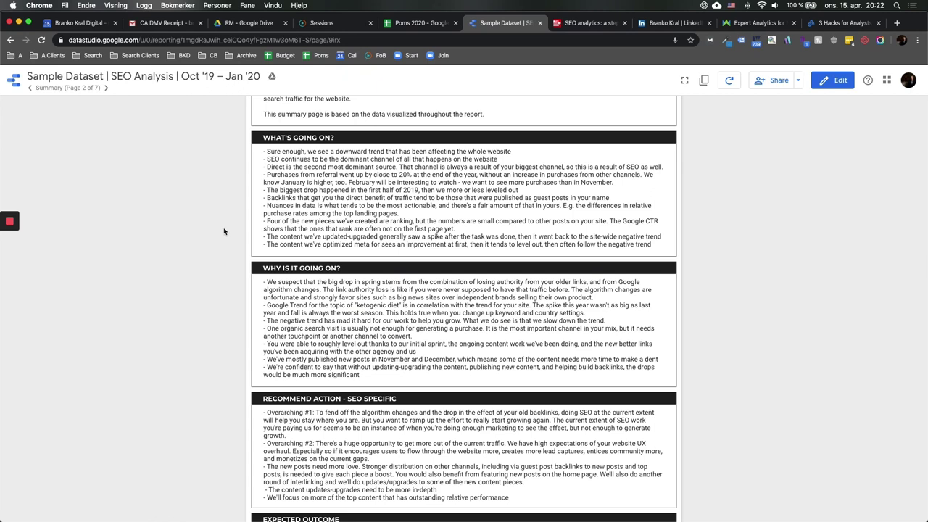
Check the report's page list and dismiss it, staying on the Summary page
click(94, 88)
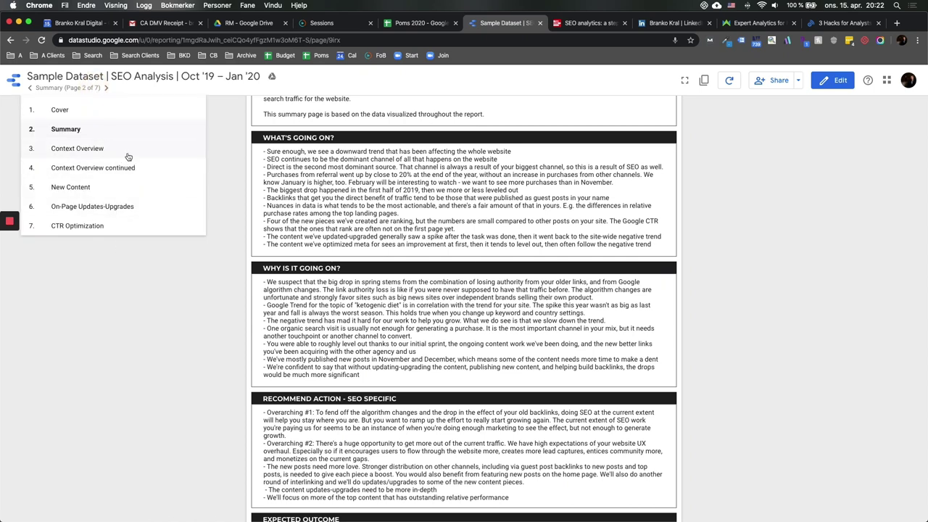
click(194, 327)
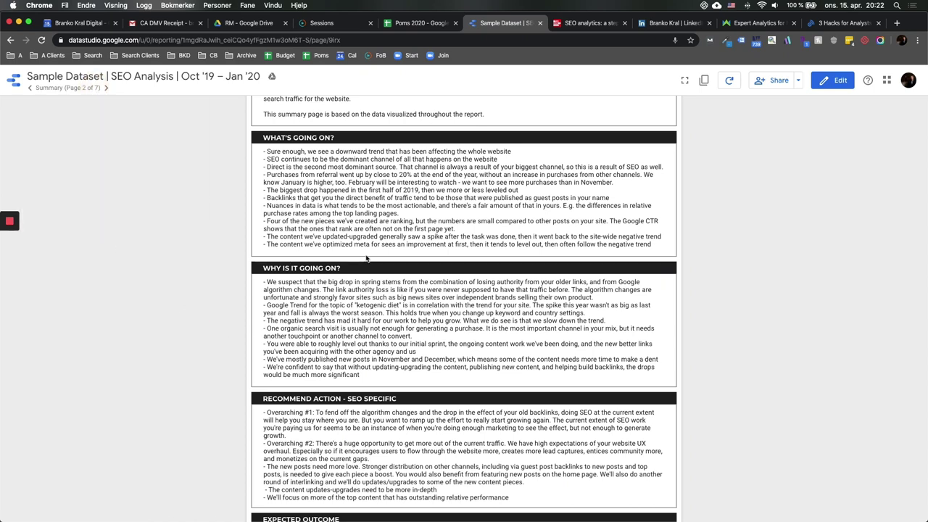
scroll(366, 258, down, 2)
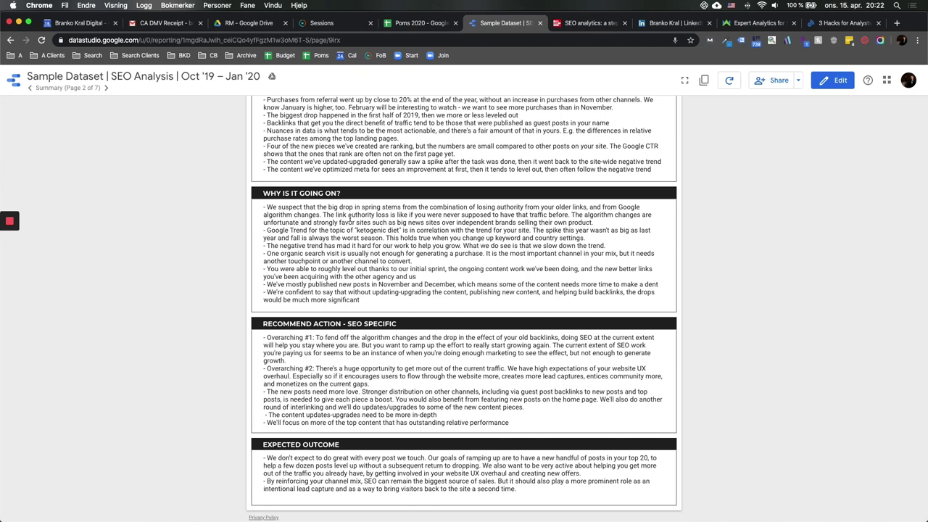
scroll(349, 218, up, 2)
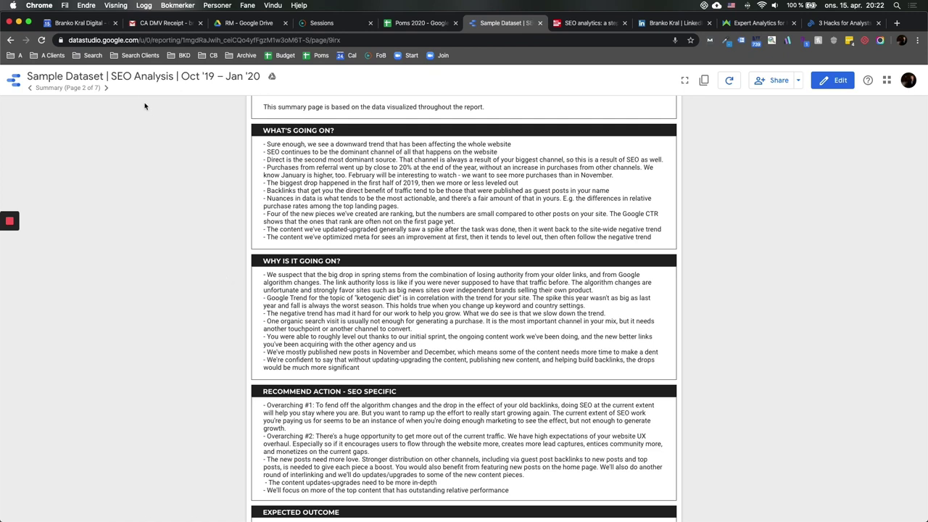
Switch the report to the Context Overview page, 3 of 7, via the page navigator
click(94, 88)
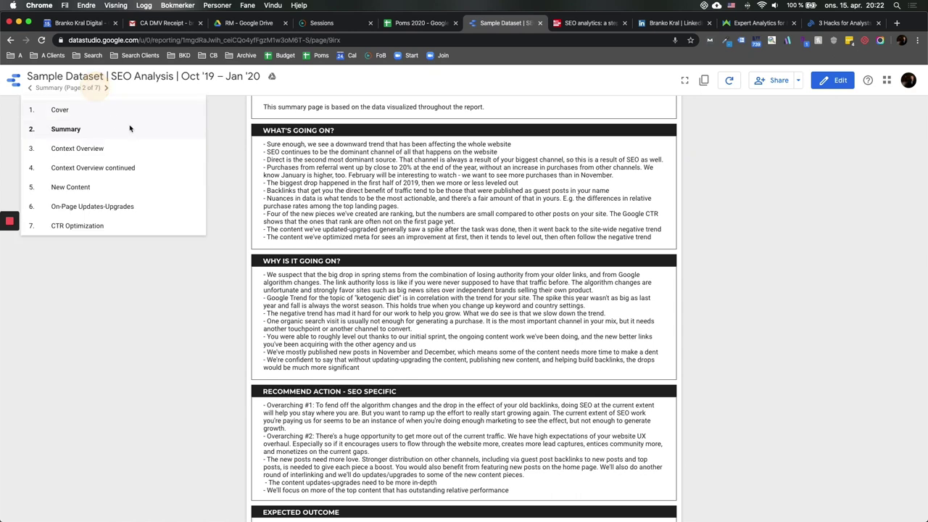
click(104, 149)
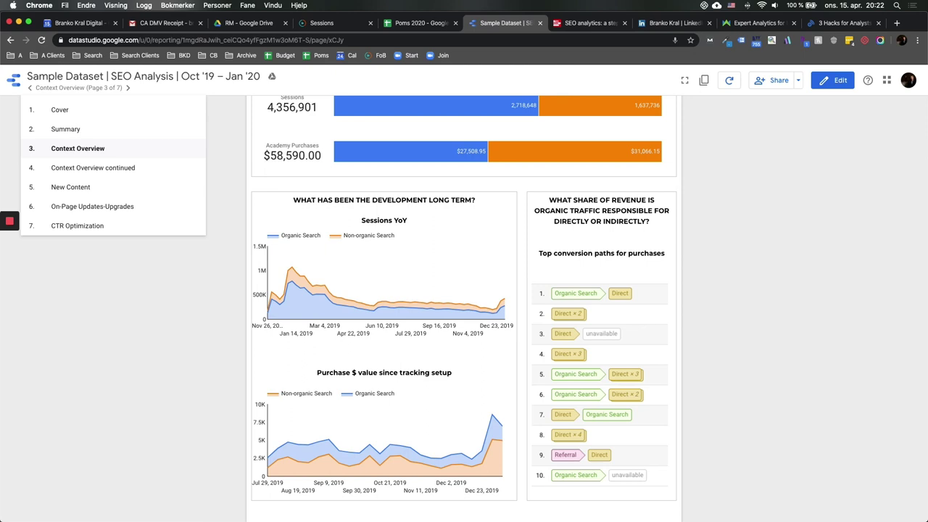
click(728, 336)
scroll(728, 336, up, 3)
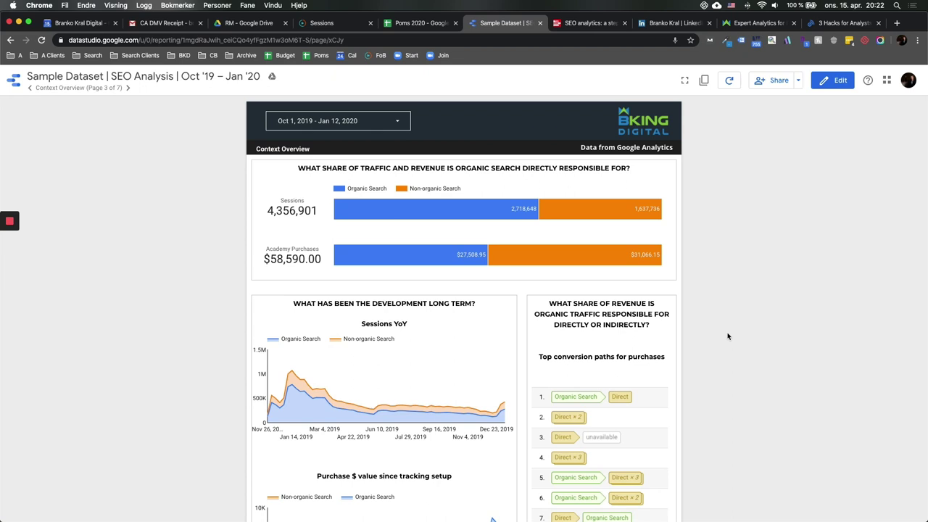
scroll(728, 336, down, 3)
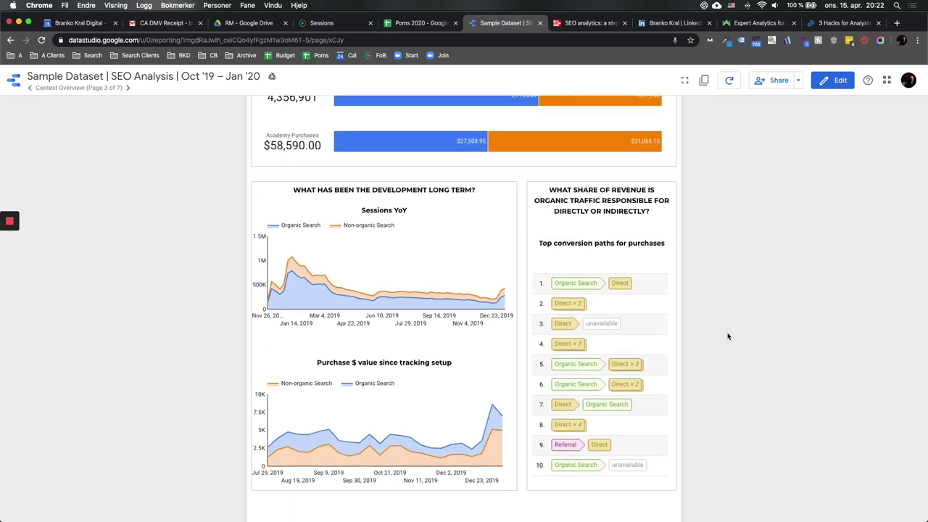
scroll(728, 335, up, 3)
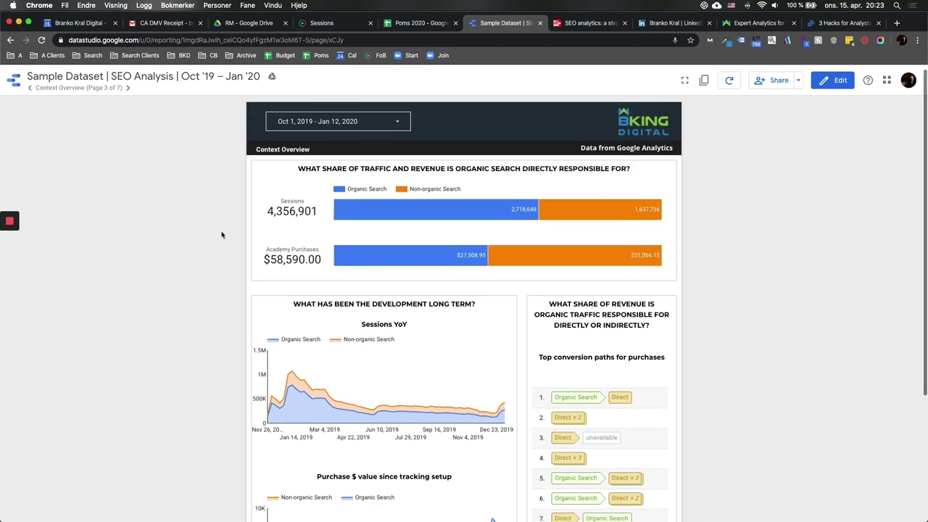
mouse_move(549, 204)
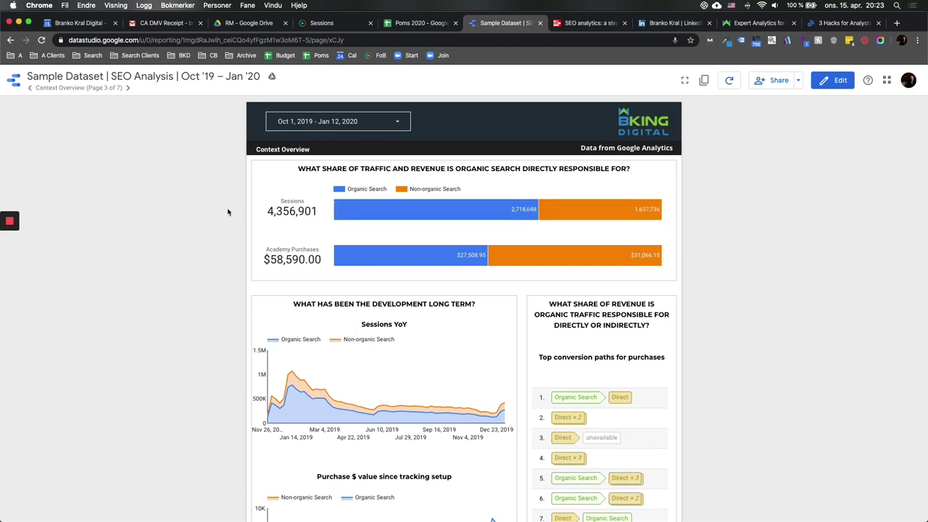
mouse_move(499, 218)
mouse_move(372, 216)
click(484, 233)
mouse_move(435, 259)
drag(270, 260, 321, 263)
click(285, 261)
scroll(496, 235, down, 1)
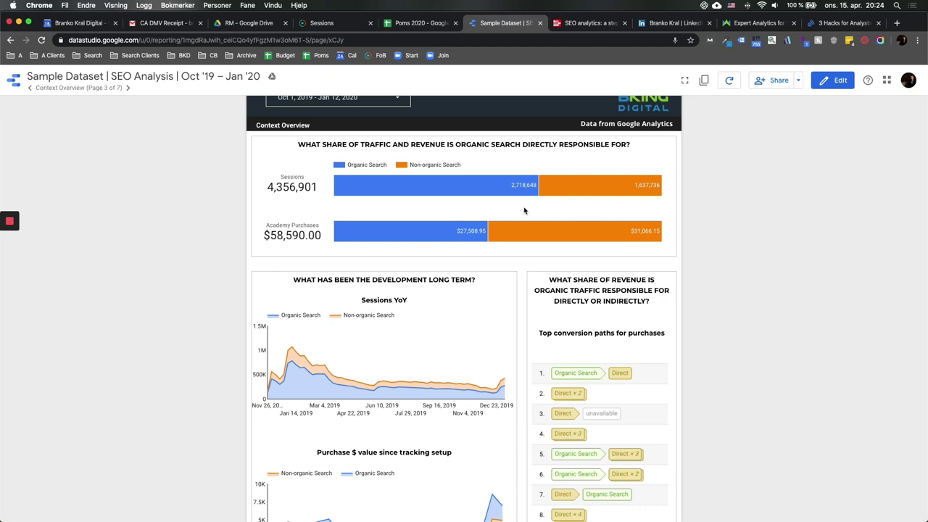
mouse_move(538, 194)
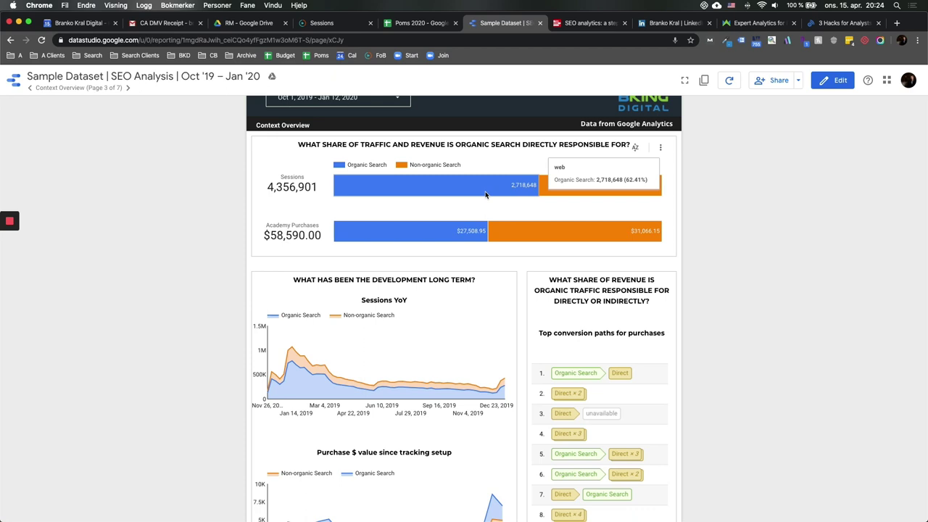
mouse_move(454, 230)
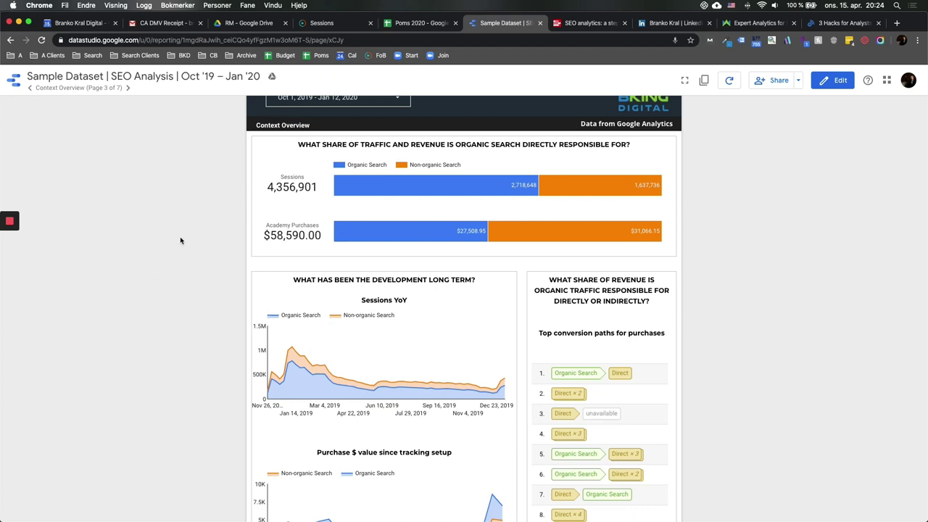
scroll(183, 241, down, 3)
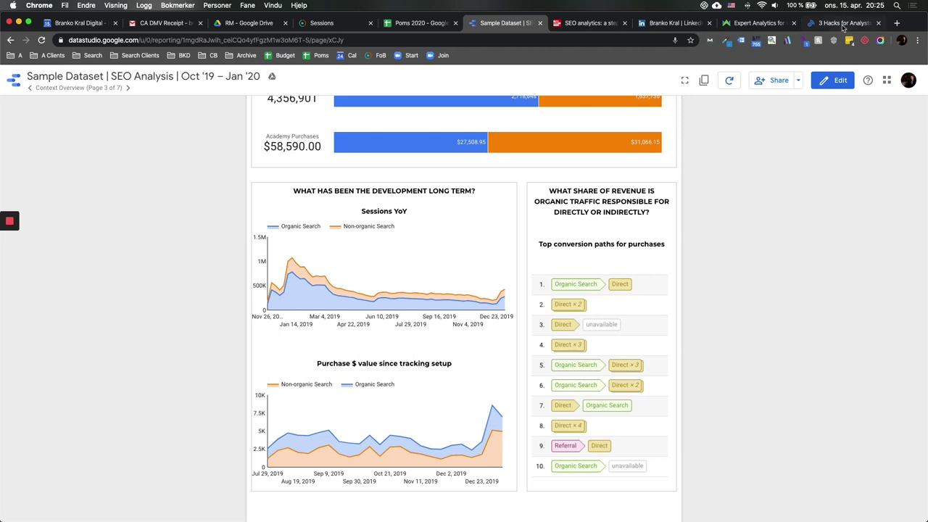
Close the '3 Hacks for Analysts' BuzzSumo tab, leaving the Context Overview page in view
click(878, 23)
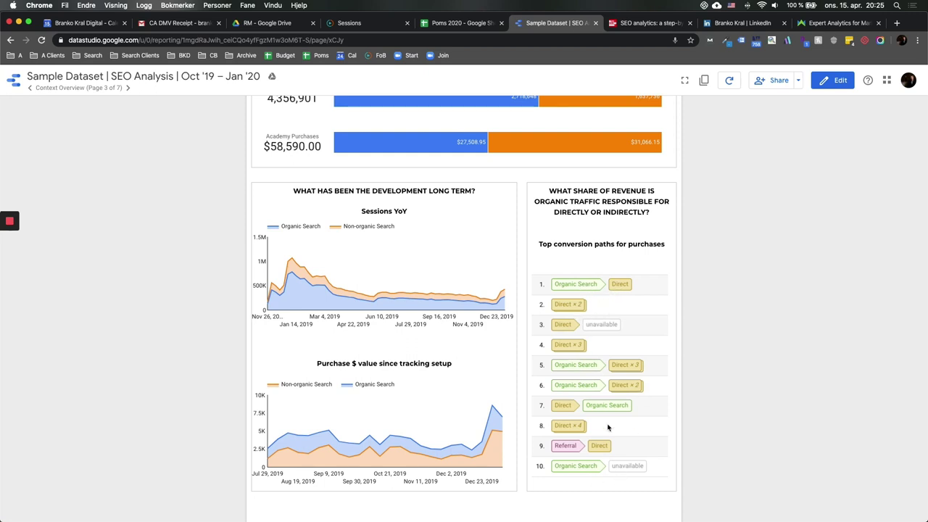
scroll(694, 267, up, 2)
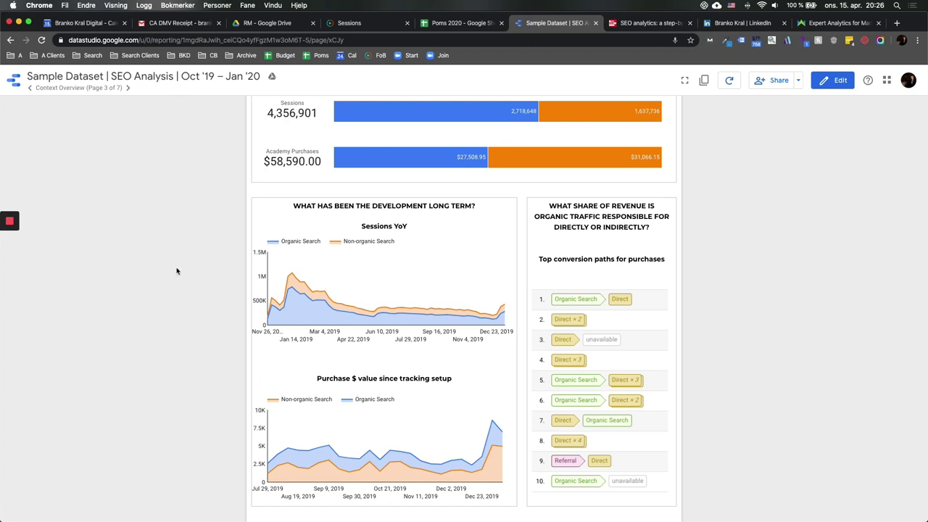
scroll(177, 272, down, 1)
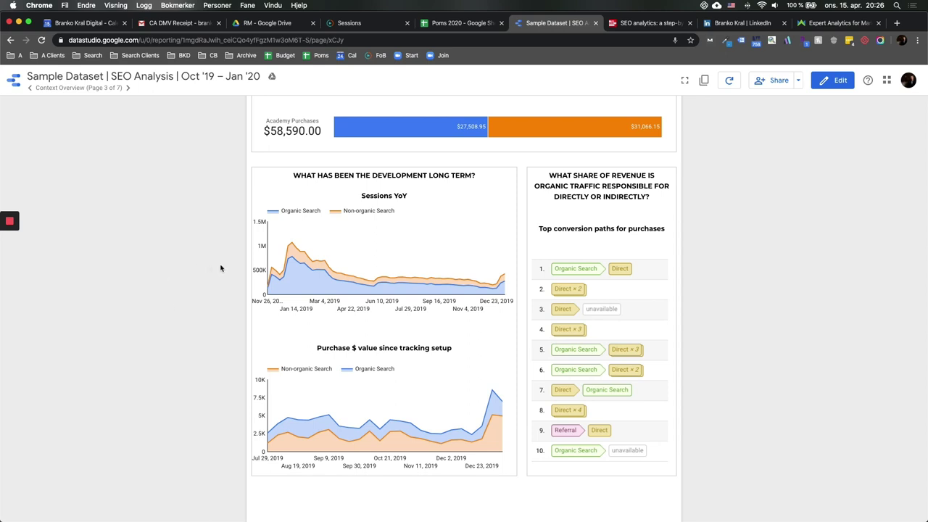
mouse_move(288, 251)
mouse_move(370, 284)
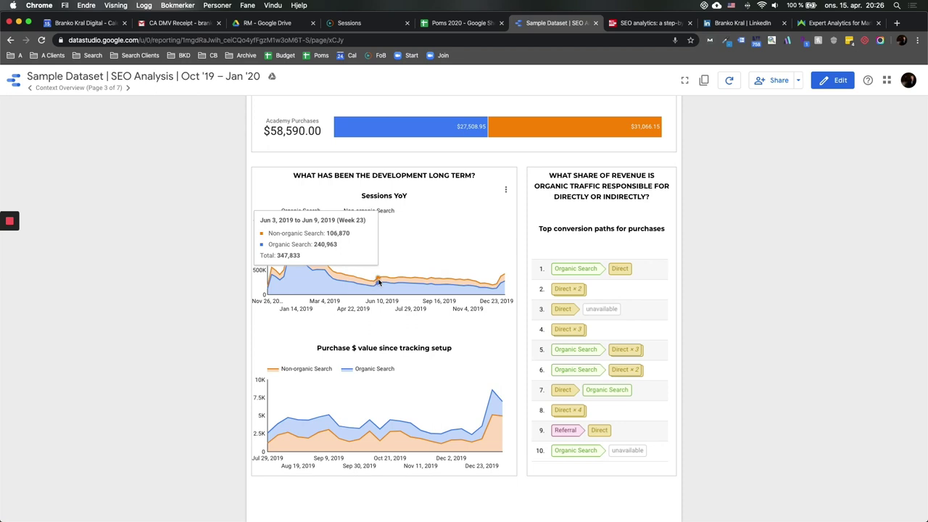
mouse_move(410, 270)
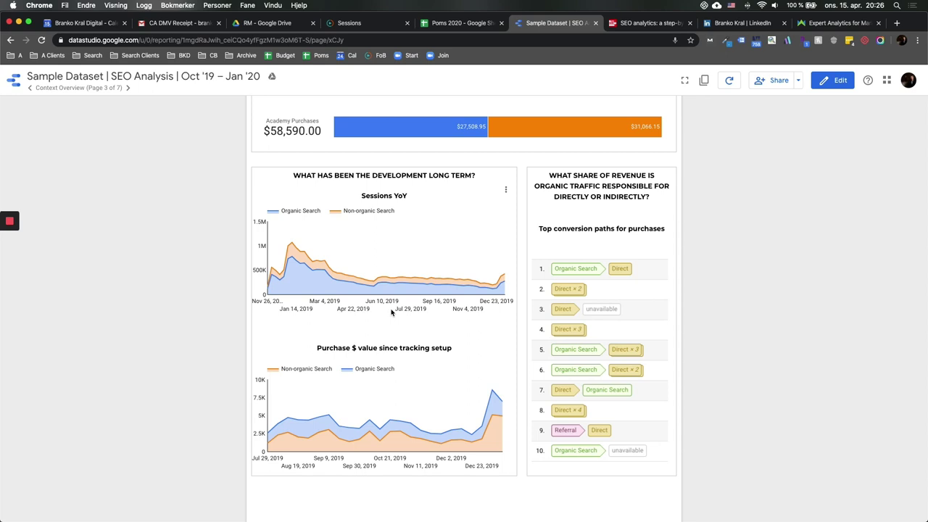
click(103, 87)
click(148, 305)
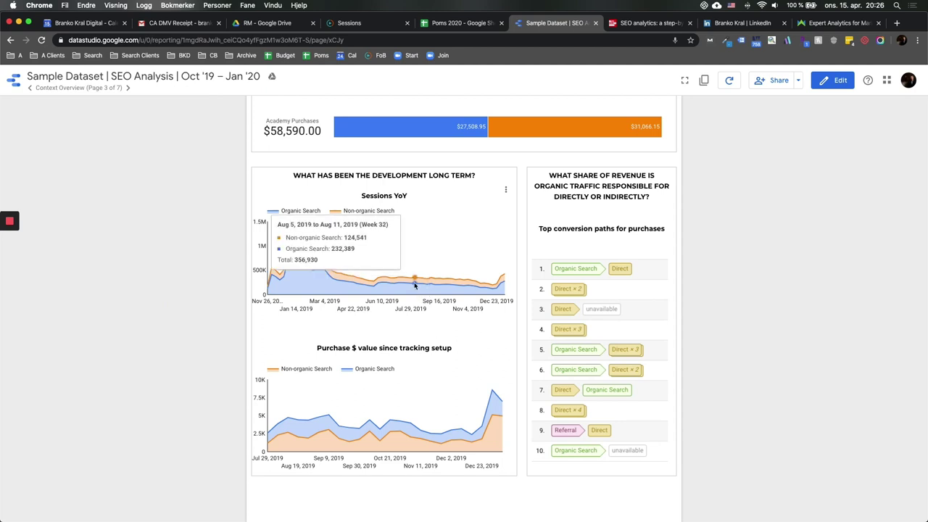
mouse_move(460, 284)
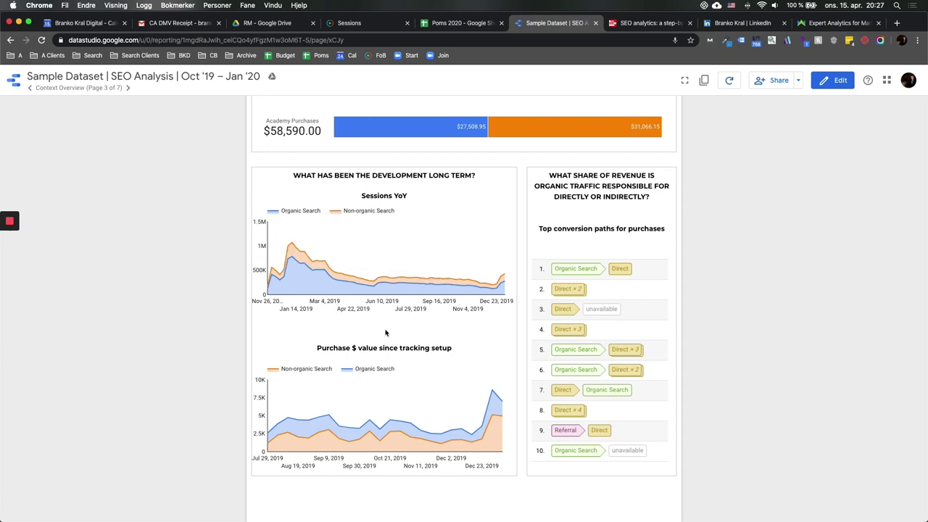
mouse_move(311, 277)
mouse_move(295, 250)
mouse_move(260, 295)
mouse_move(347, 277)
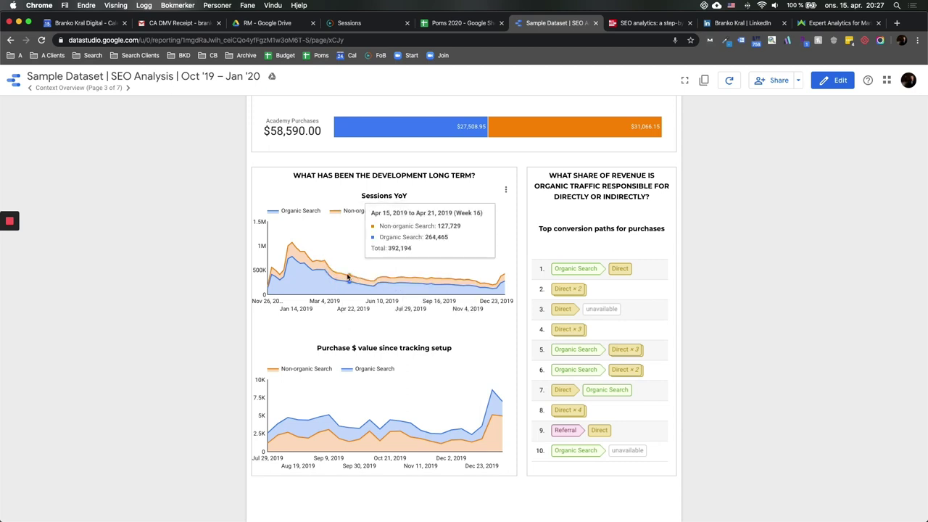
mouse_move(288, 252)
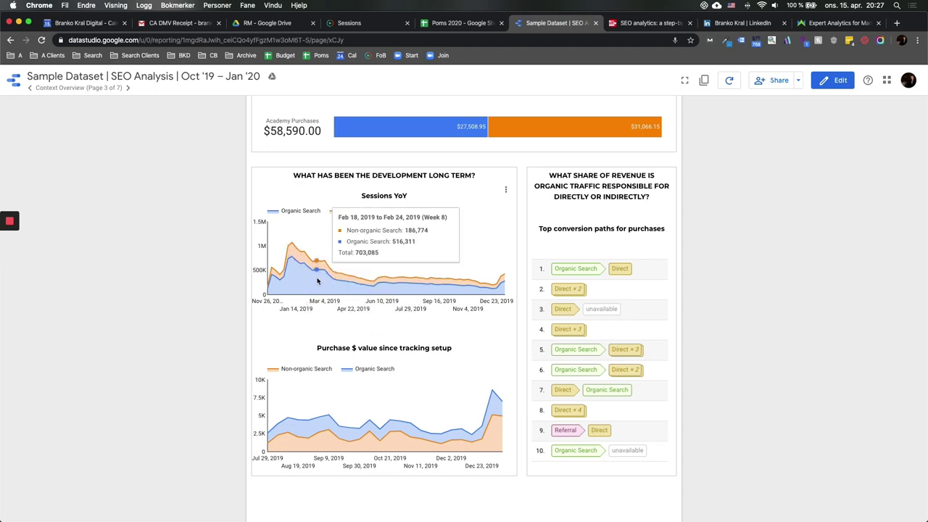
mouse_move(270, 272)
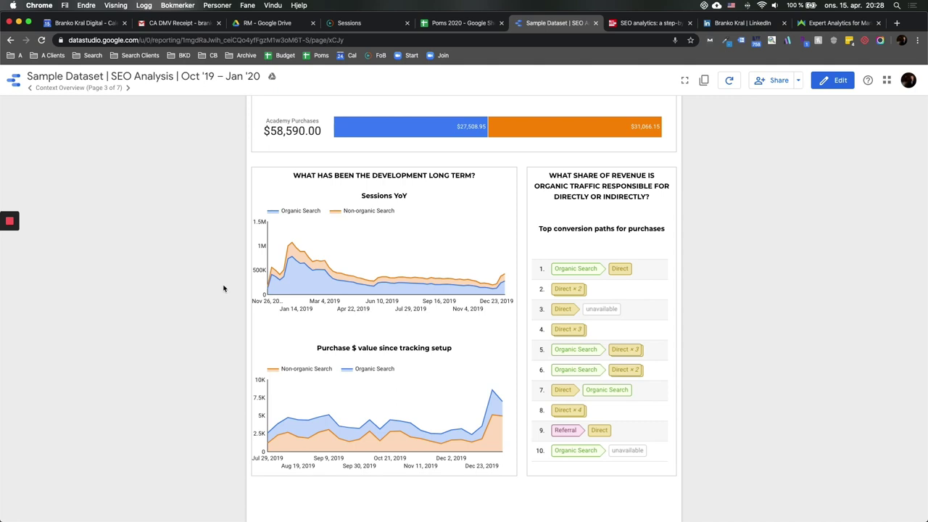
scroll(210, 292, up, 1)
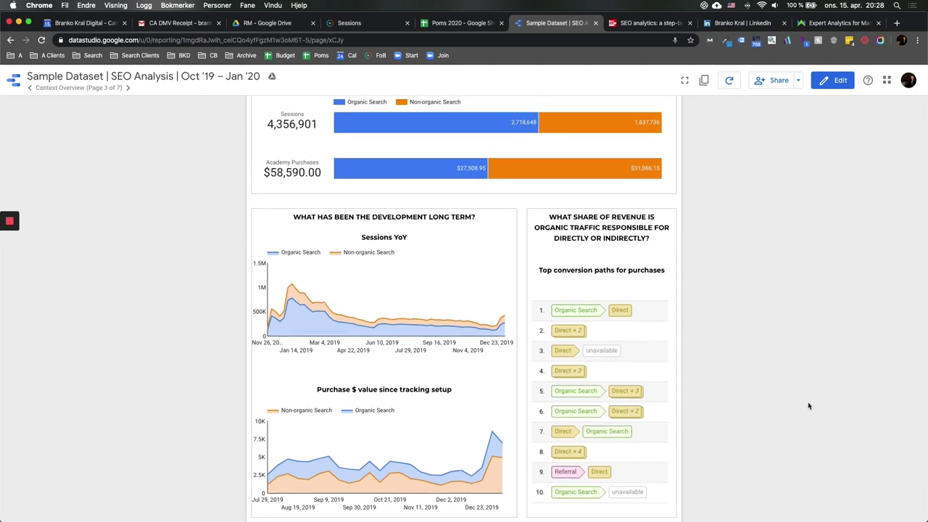
scroll(789, 405, up, 1)
scroll(789, 406, down, 1)
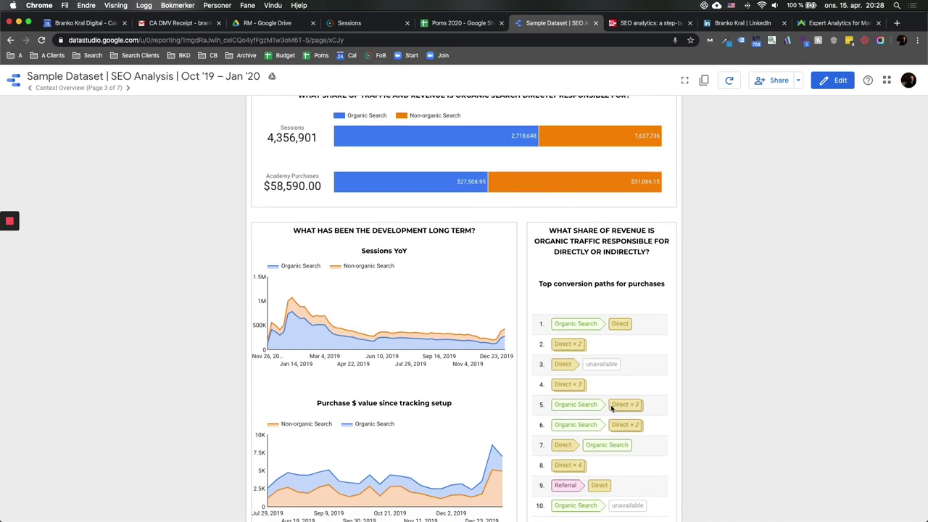
scroll(591, 390, up, 2)
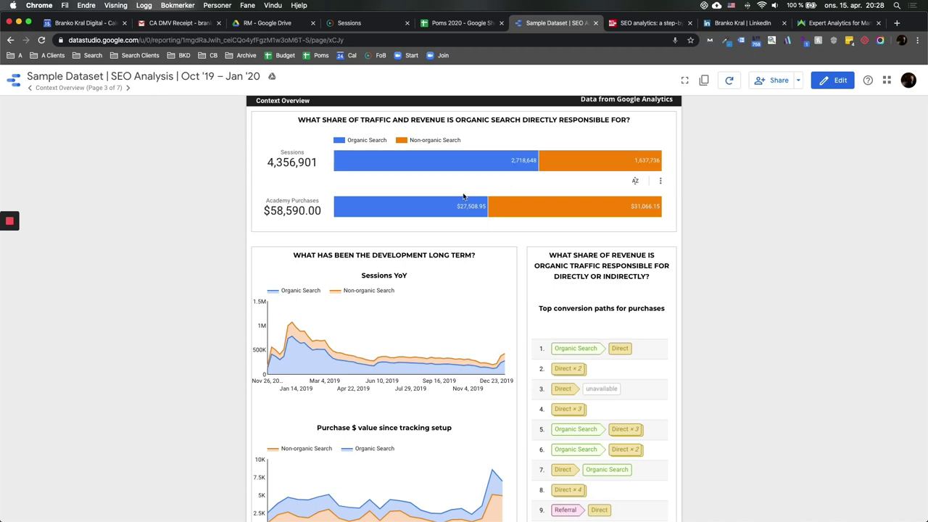
mouse_move(465, 199)
scroll(702, 251, down, 2)
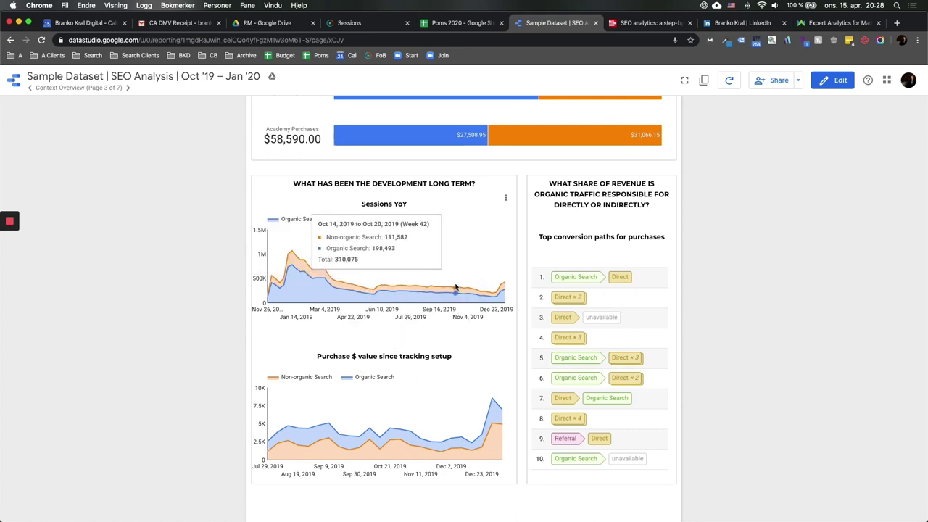
scroll(451, 363, down, 1)
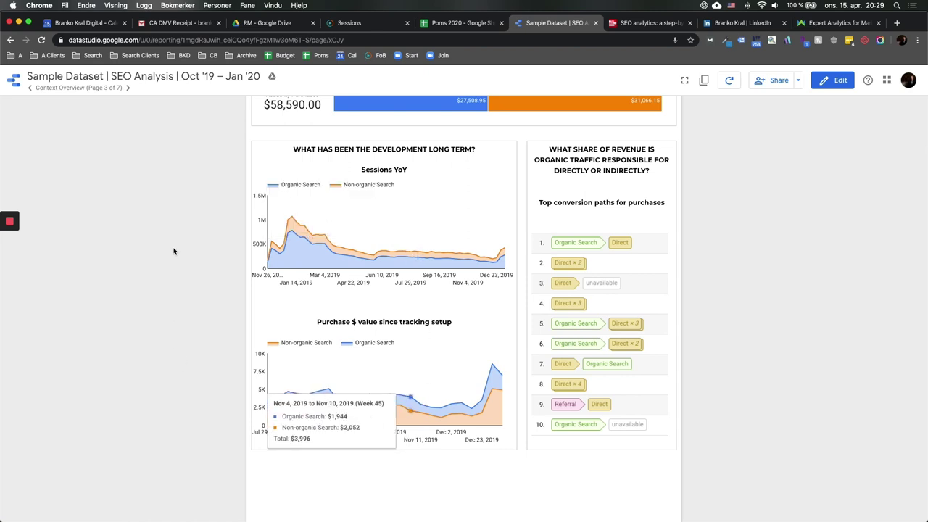
Advance to page 4, Context Overview continued, and review its top 20 content table
click(128, 88)
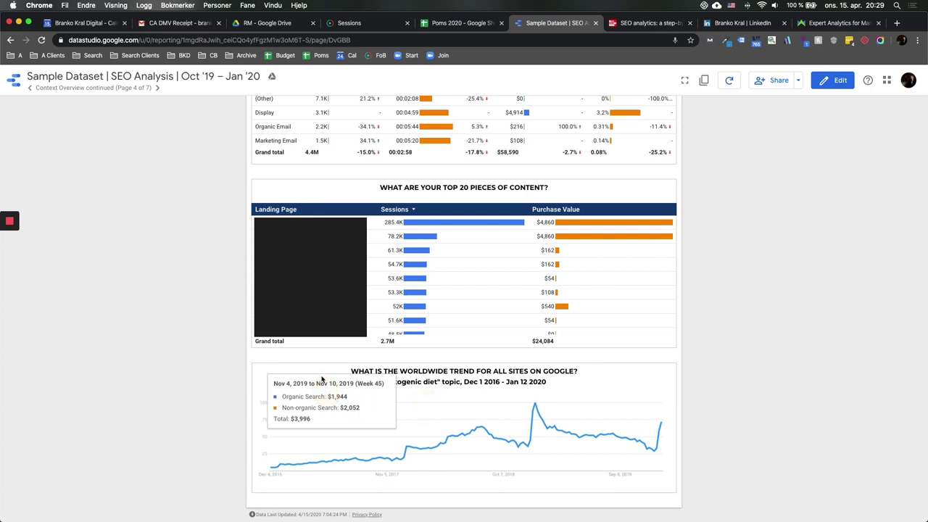
scroll(322, 392, up, 5)
scroll(323, 435, down, 5)
click(30, 88)
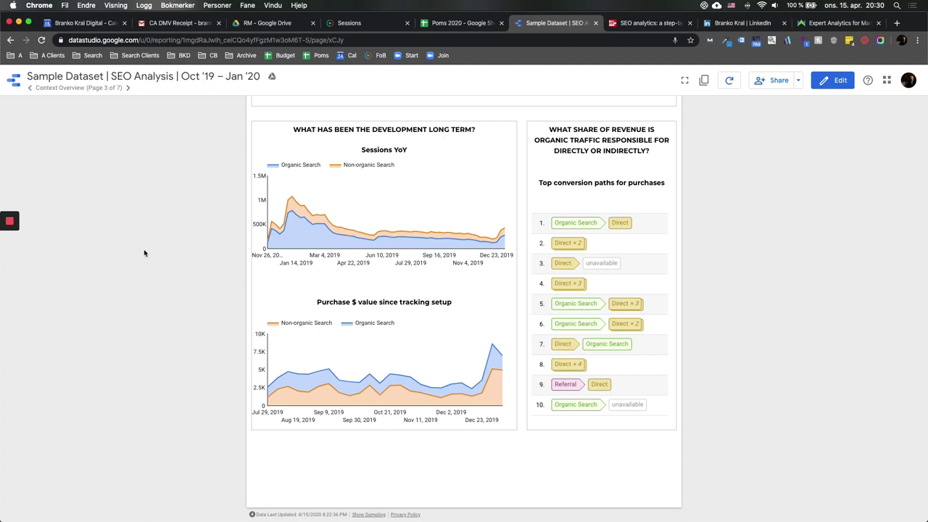
click(157, 88)
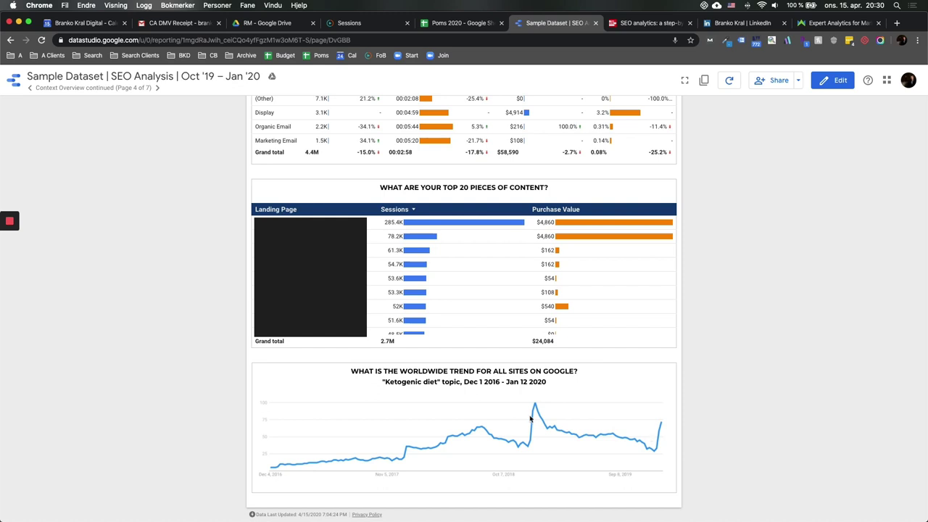
scroll(253, 381, up, 3)
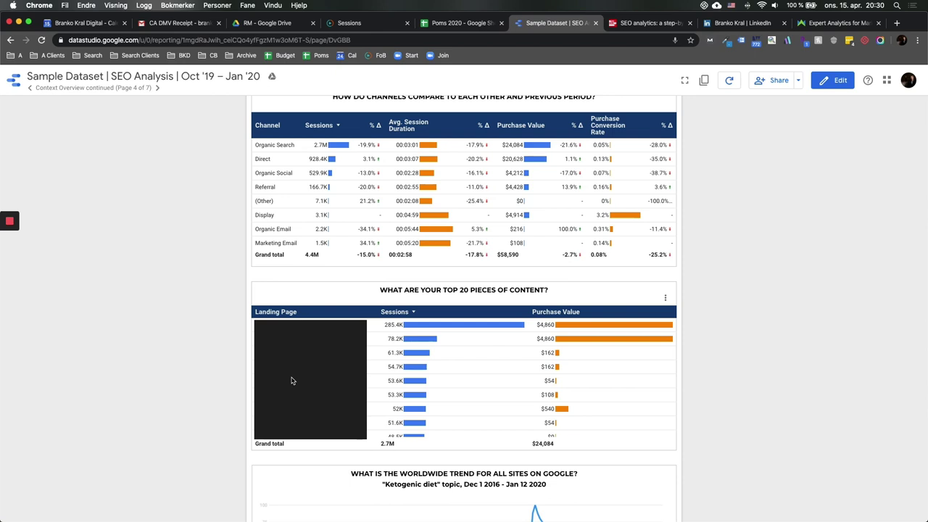
click(202, 385)
scroll(202, 388, up, 2)
scroll(203, 388, up, 2)
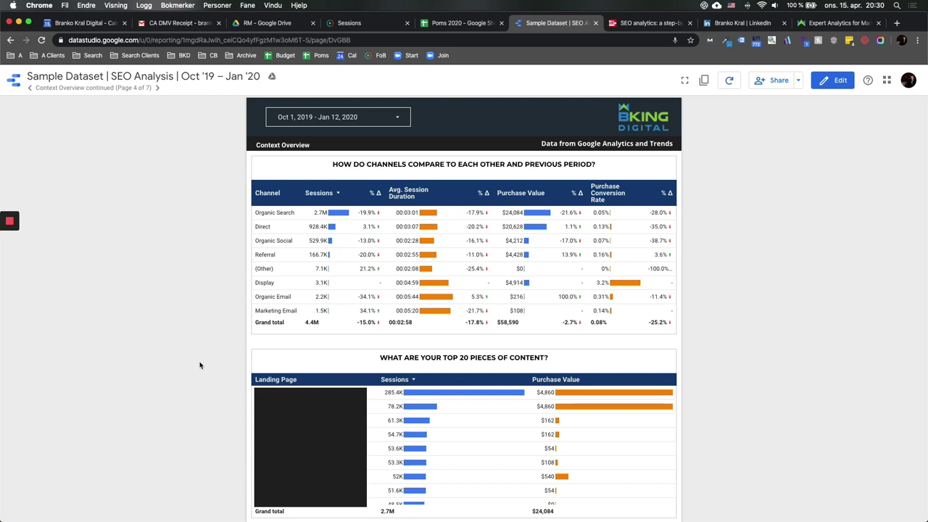
scroll(201, 367, down, 2)
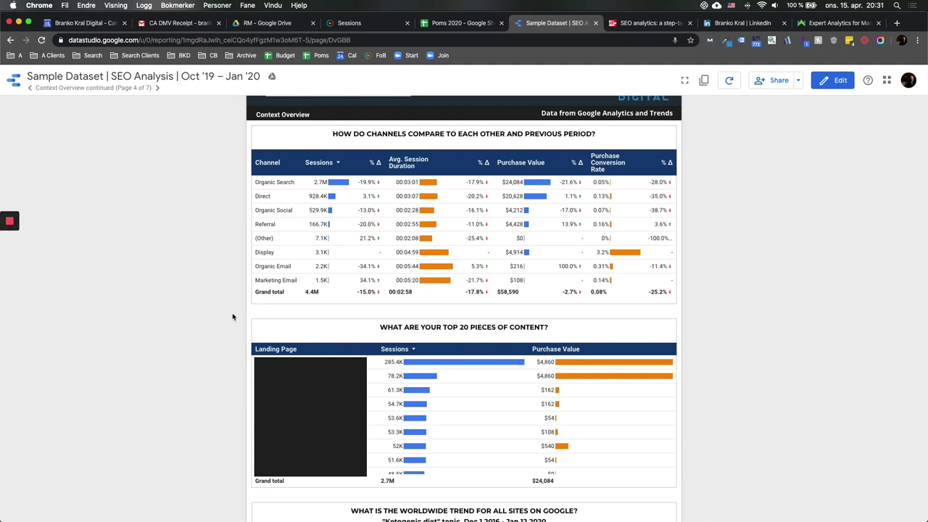
scroll(232, 315, up, 1)
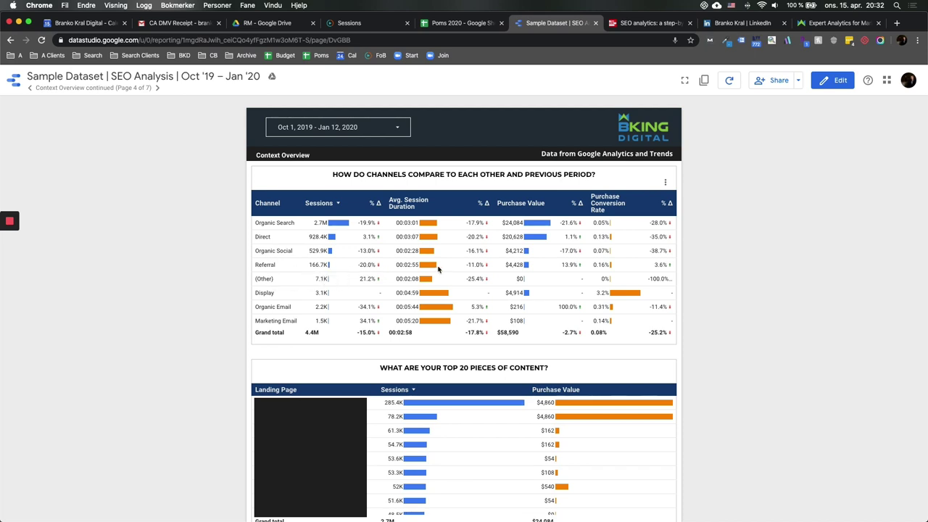
scroll(438, 269, down, 1)
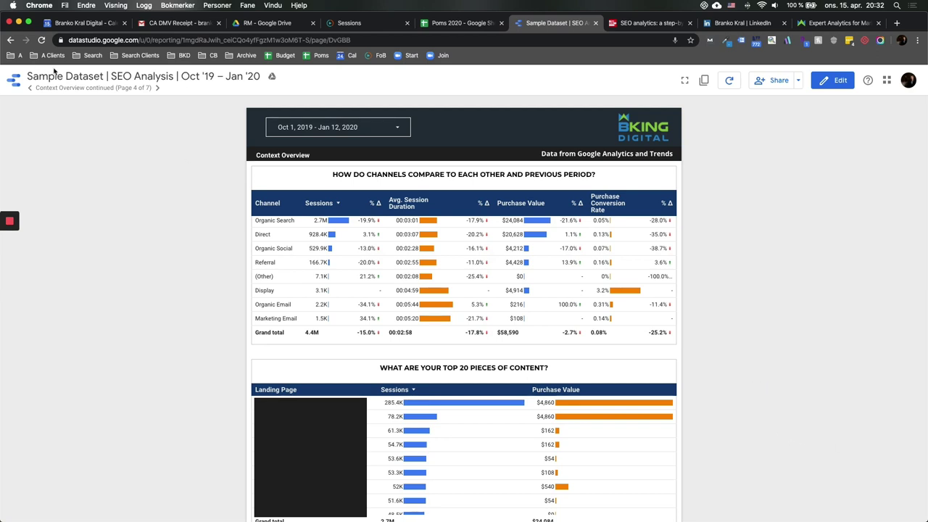
Advance to page 5, New Content, and inspect the Sessions bars for new posts
click(156, 88)
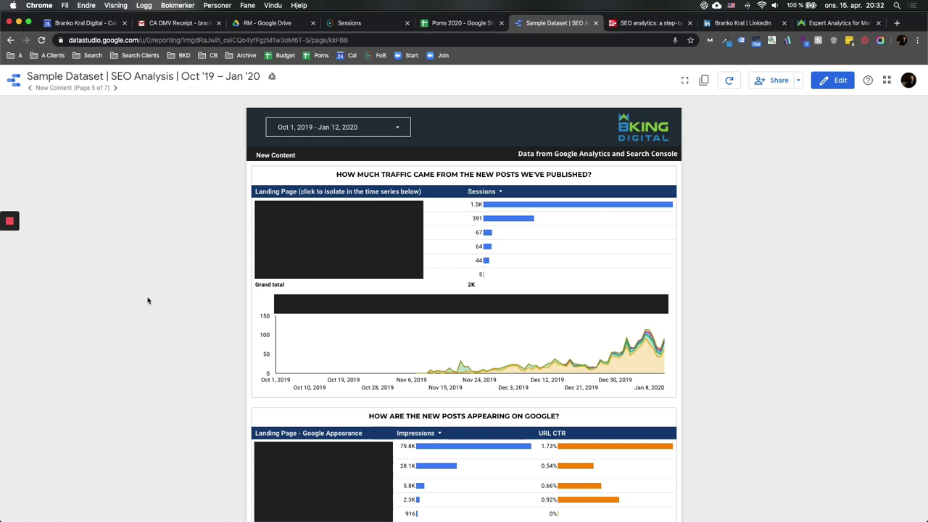
scroll(148, 300, down, 1)
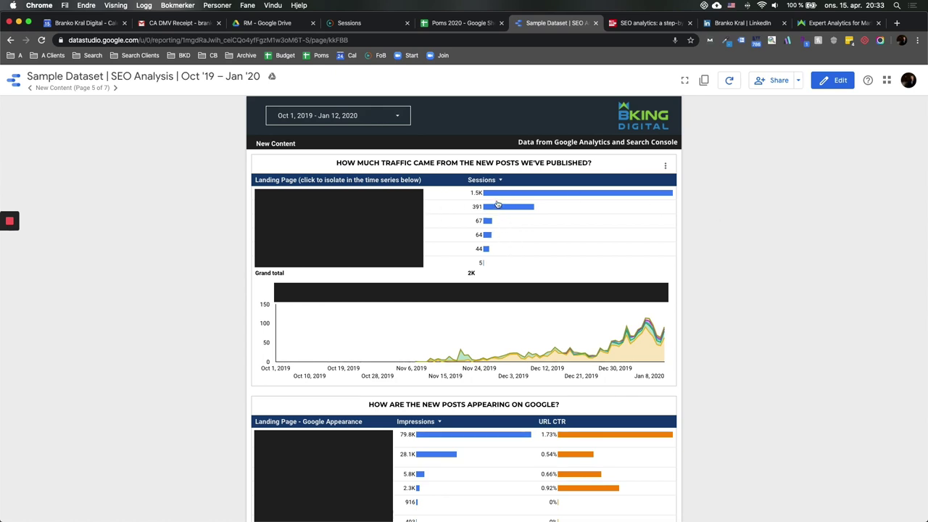
mouse_move(501, 197)
scroll(705, 218, down, 1)
scroll(705, 219, down, 2)
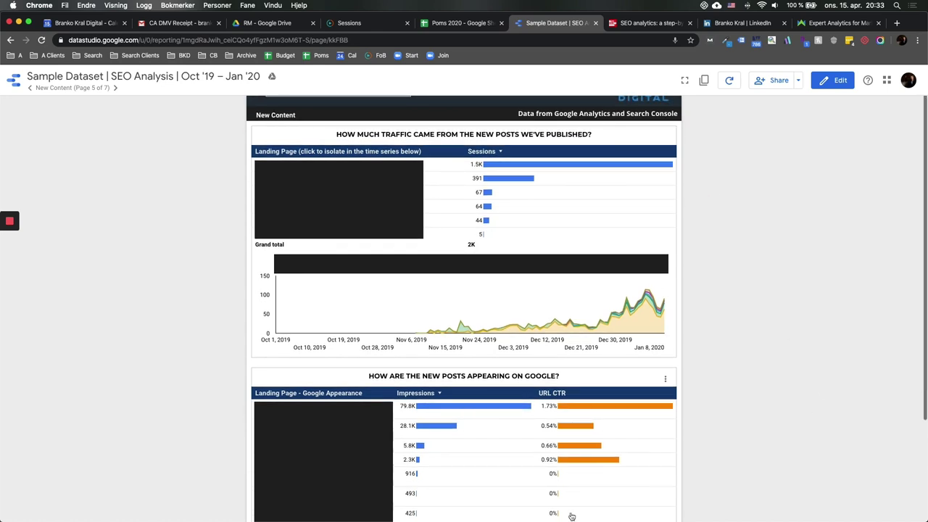
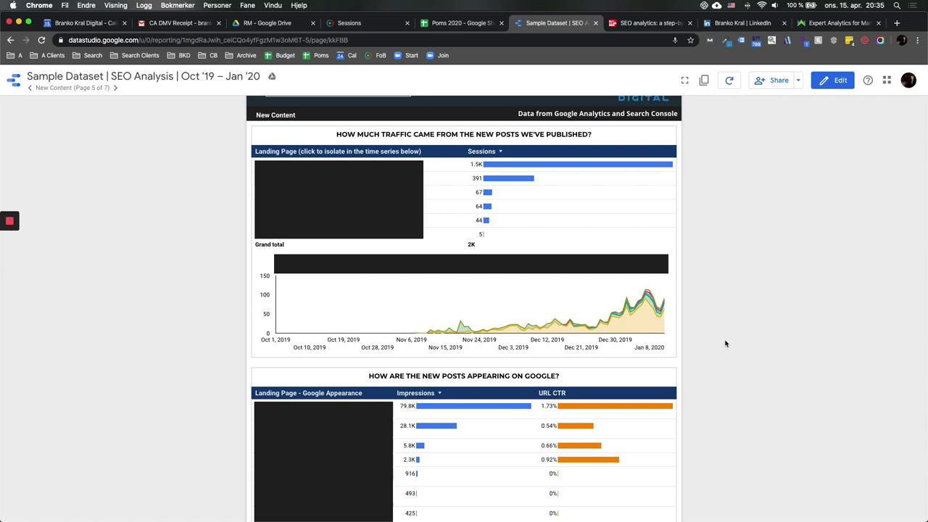
Review the current report page, scrolling through its table and charts
scroll(726, 344, down, 3)
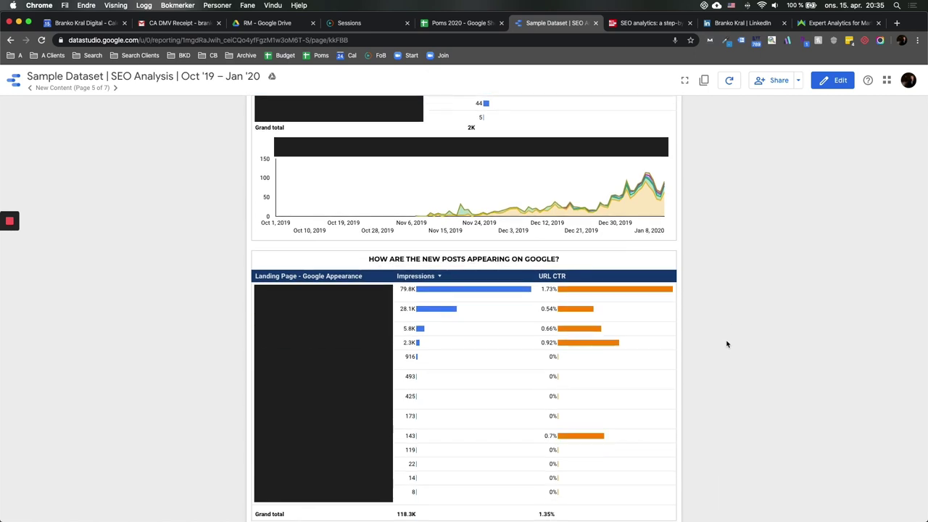
scroll(727, 344, down, 1)
scroll(727, 344, up, 2)
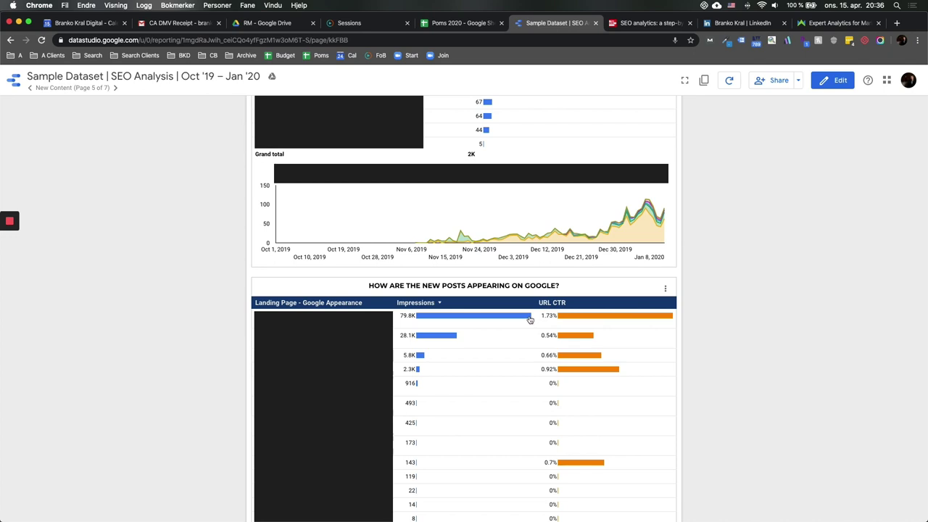
mouse_move(530, 320)
mouse_move(590, 326)
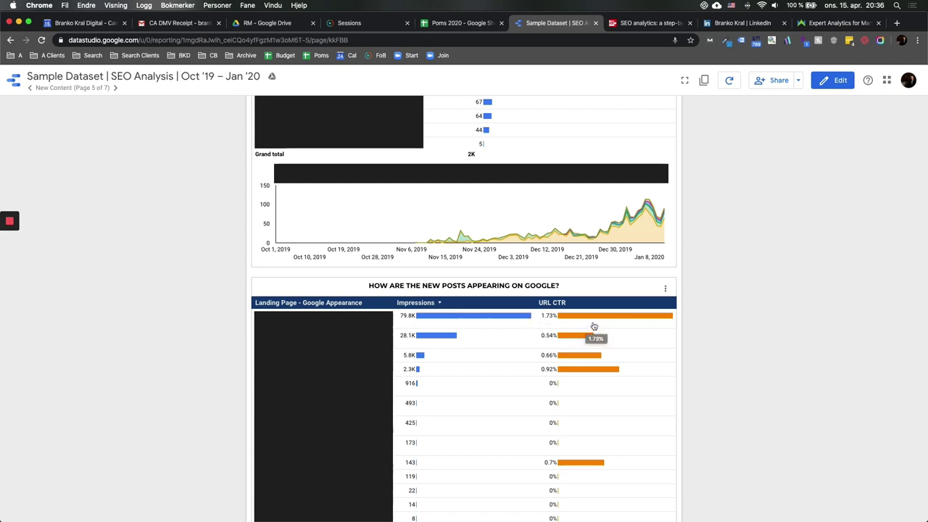
scroll(594, 327, down, 1)
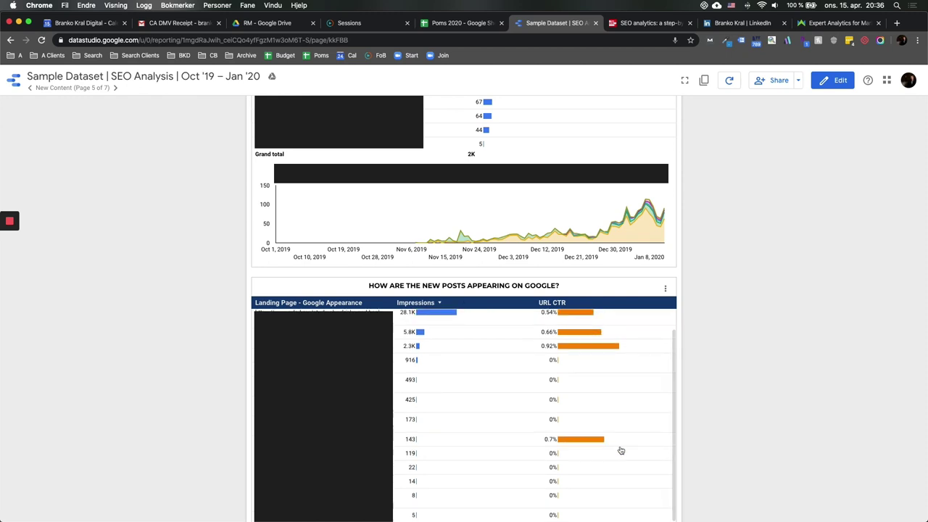
scroll(475, 432, up, 1)
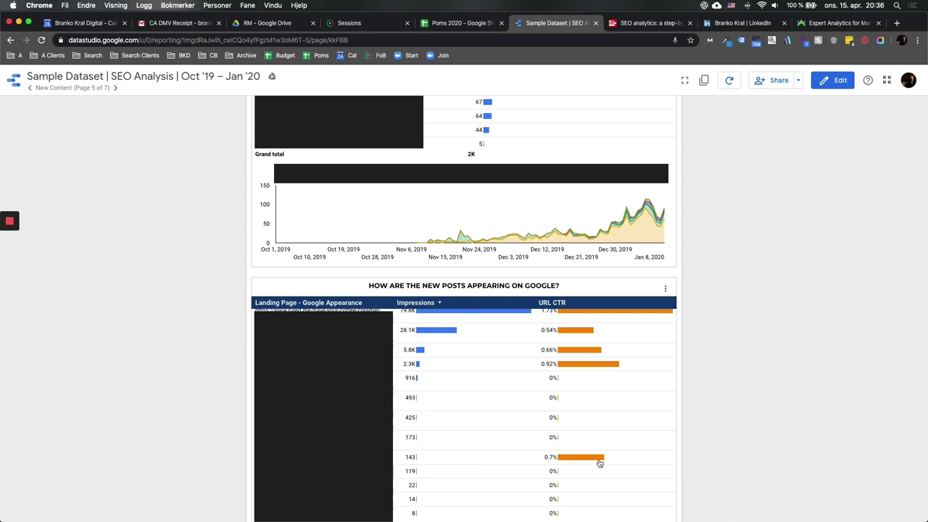
scroll(621, 462, up, 1)
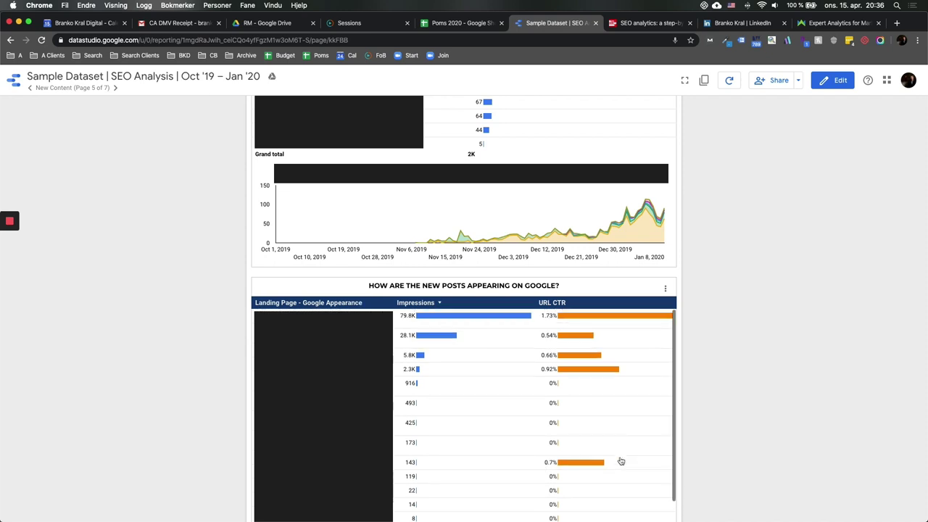
scroll(621, 461, up, 1)
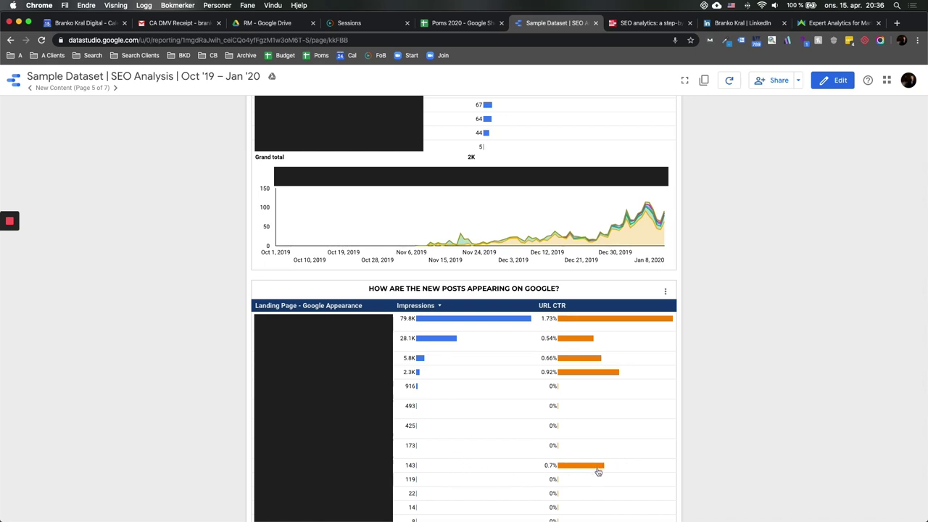
mouse_move(613, 471)
click(723, 459)
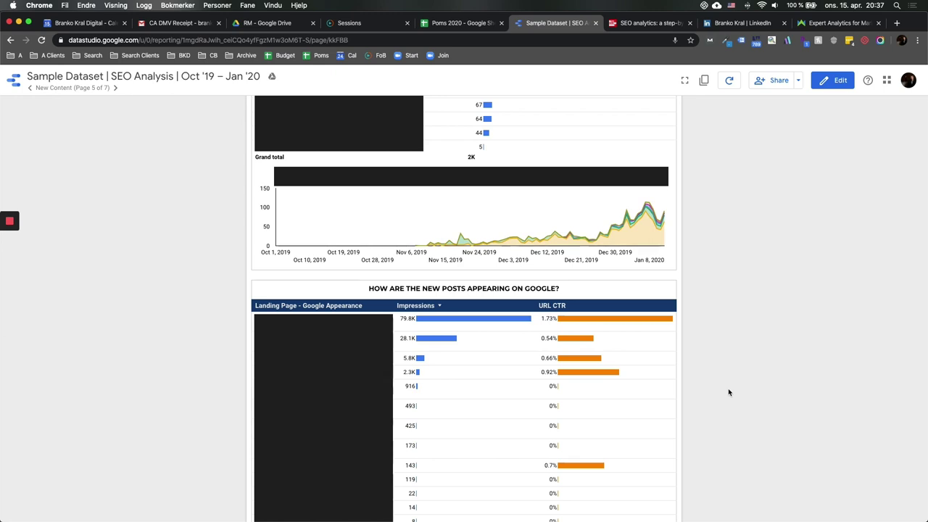
scroll(729, 392, down, 2)
scroll(729, 392, up, 3)
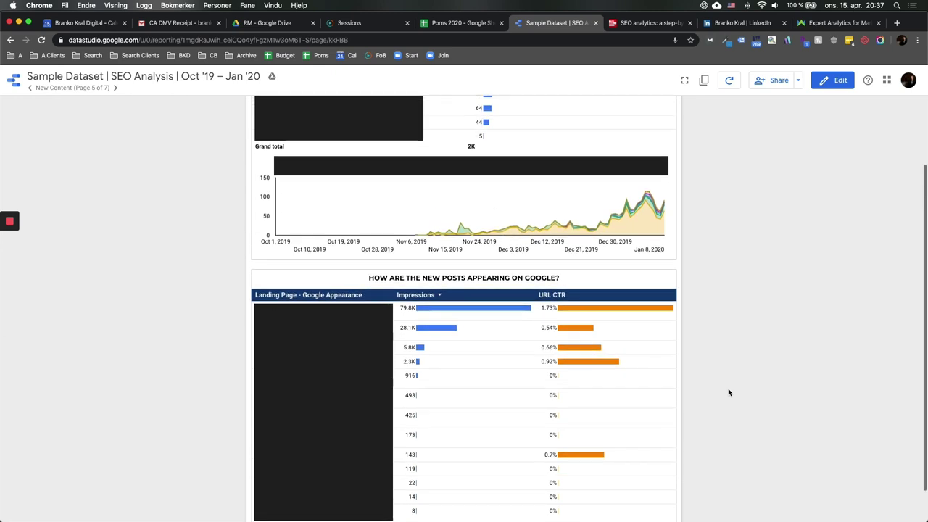
scroll(729, 392, down, 3)
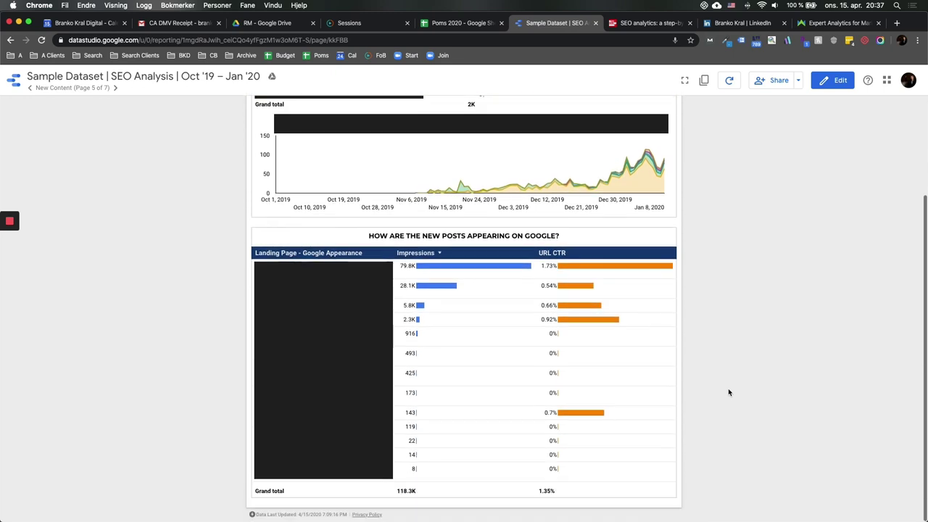
scroll(729, 365, up, 3)
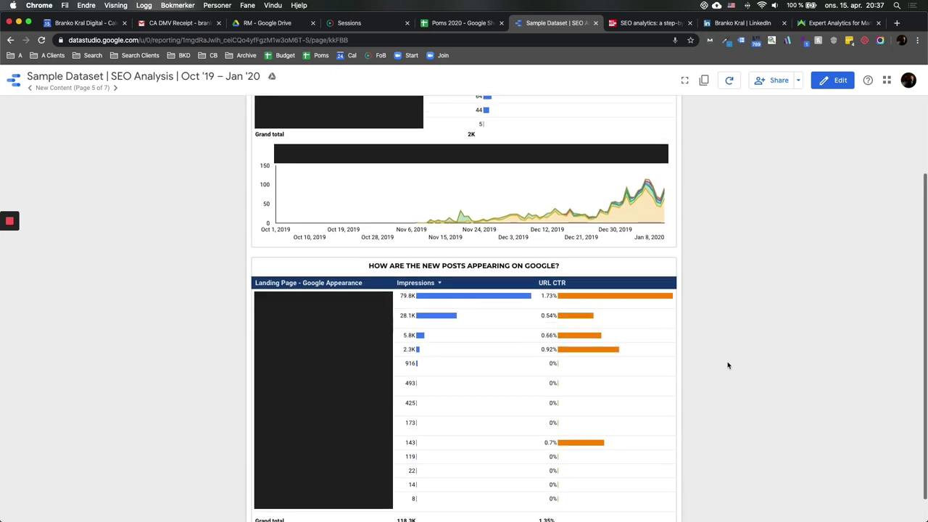
scroll(729, 366, up, 1)
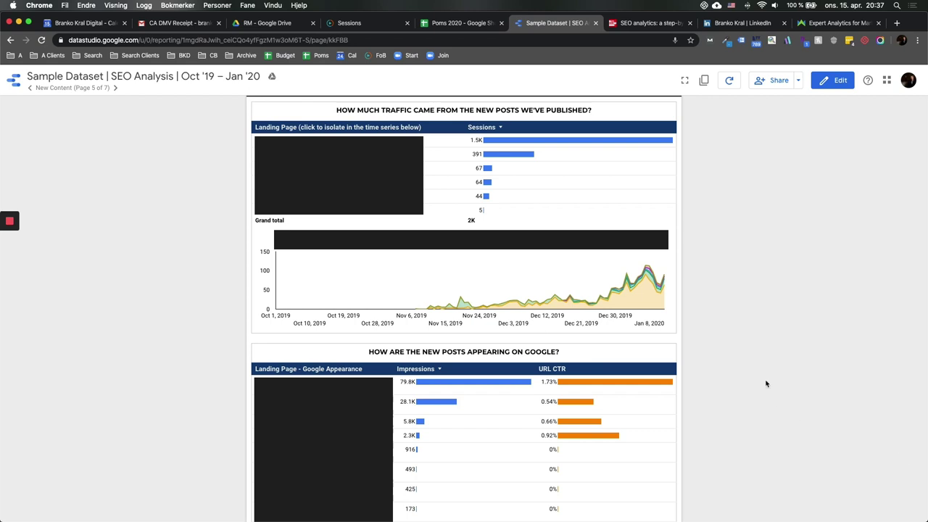
Advance to page 6, On-Page Updates-Upgrades, and view its Sessions table and pink time-series chart
click(115, 88)
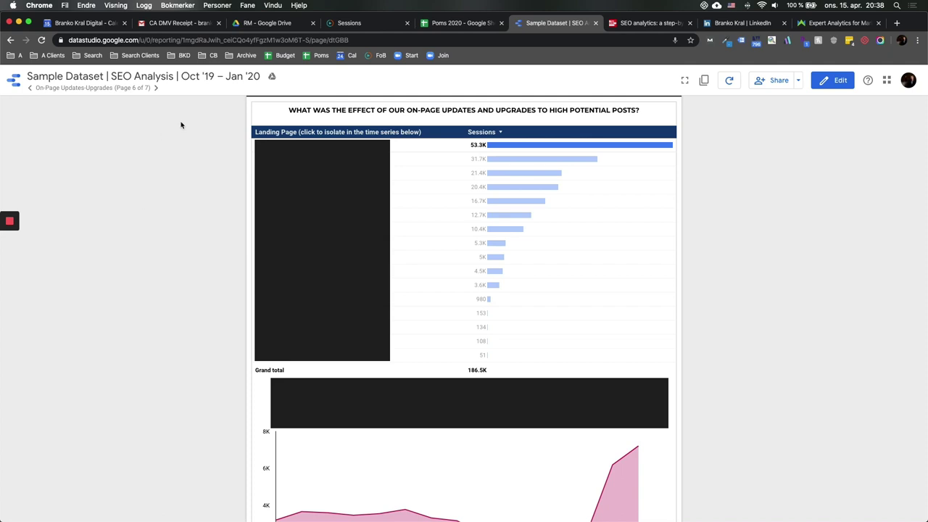
scroll(172, 224, down, 3)
scroll(196, 272, up, 3)
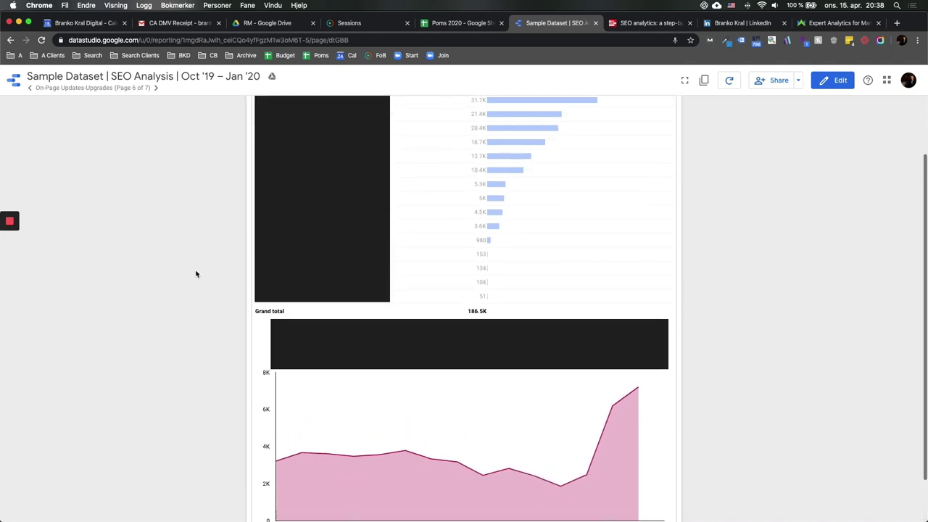
scroll(210, 315, down, 3)
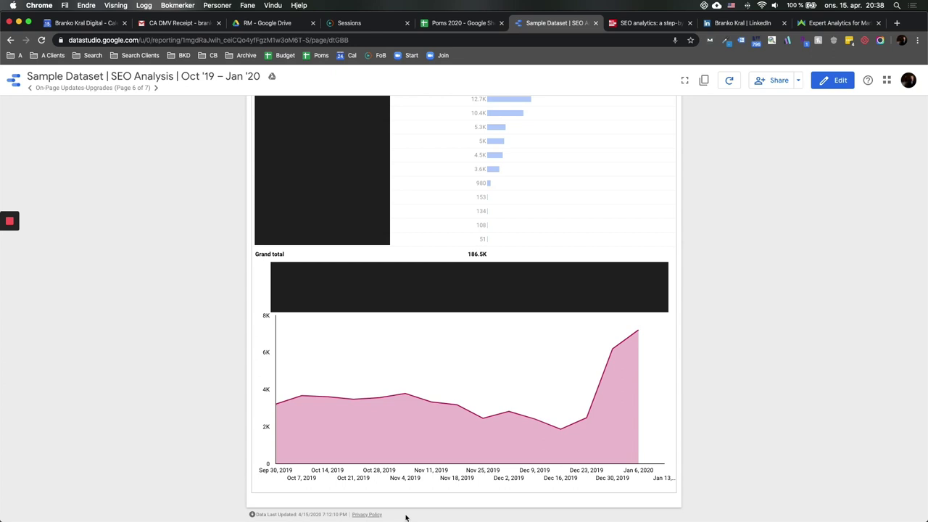
scroll(167, 363, up, 4)
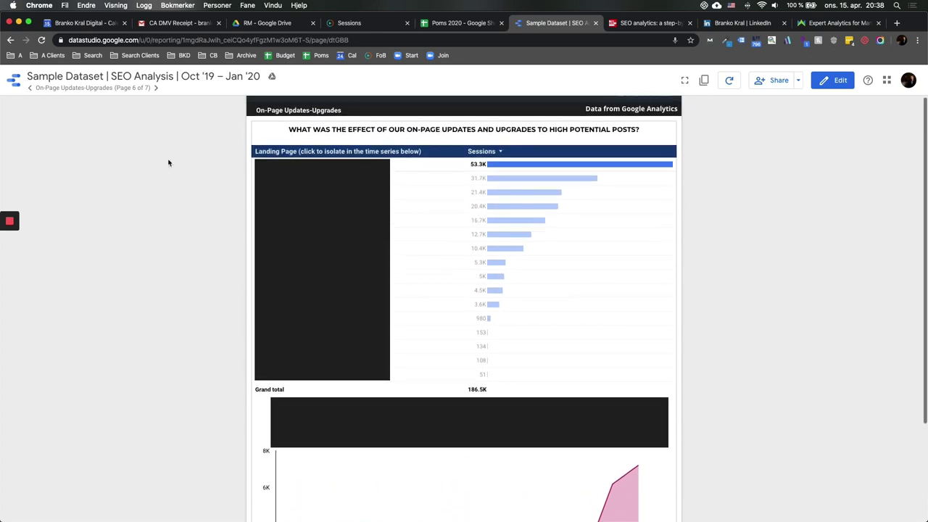
Cross-filter the time series by the 31.7K landing page, then clear it to stack all pages
click(572, 180)
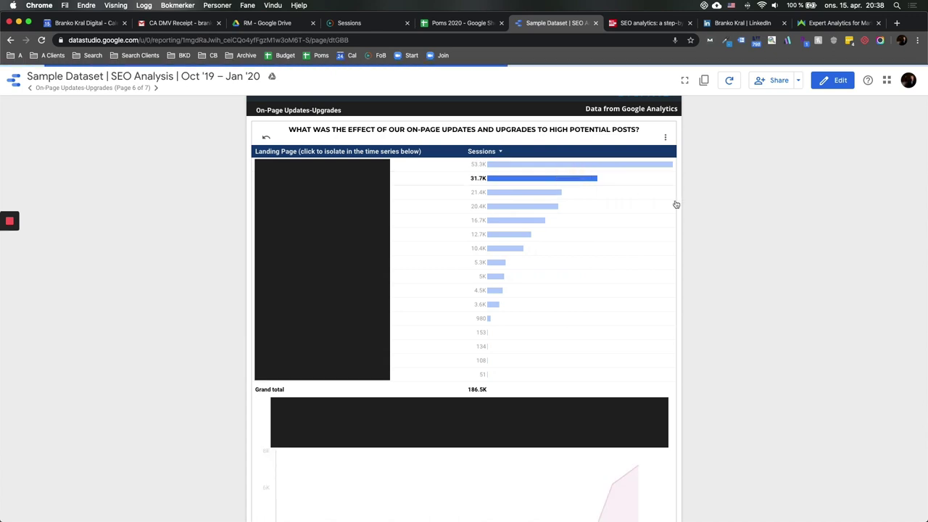
scroll(729, 237, down, 4)
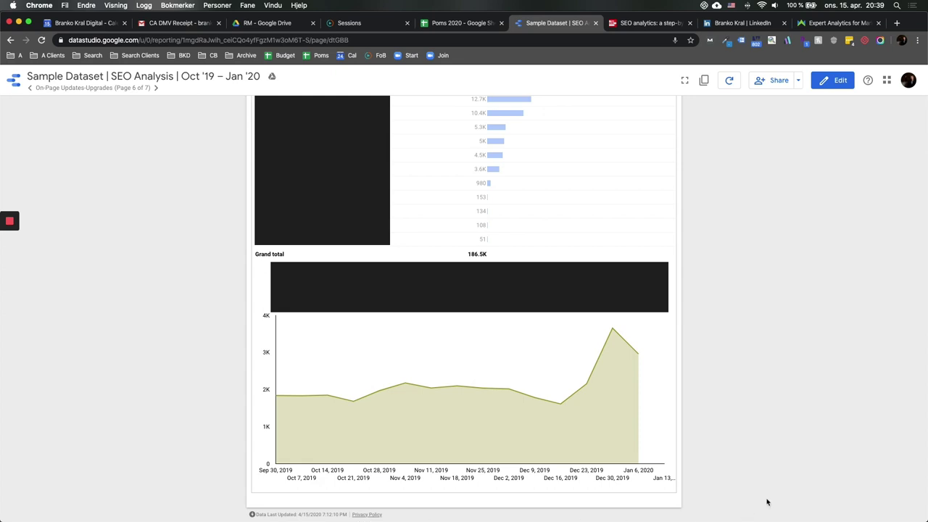
scroll(762, 443, up, 5)
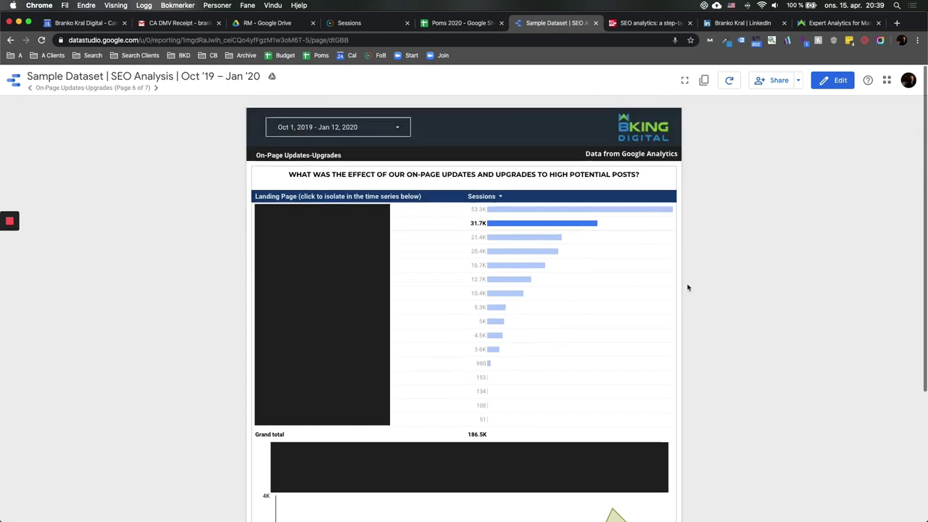
click(603, 225)
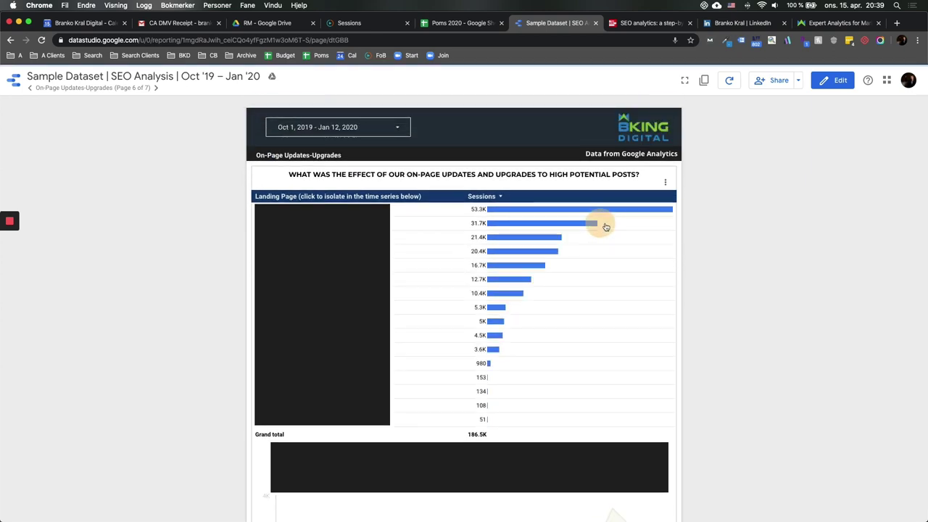
scroll(740, 247, down, 3)
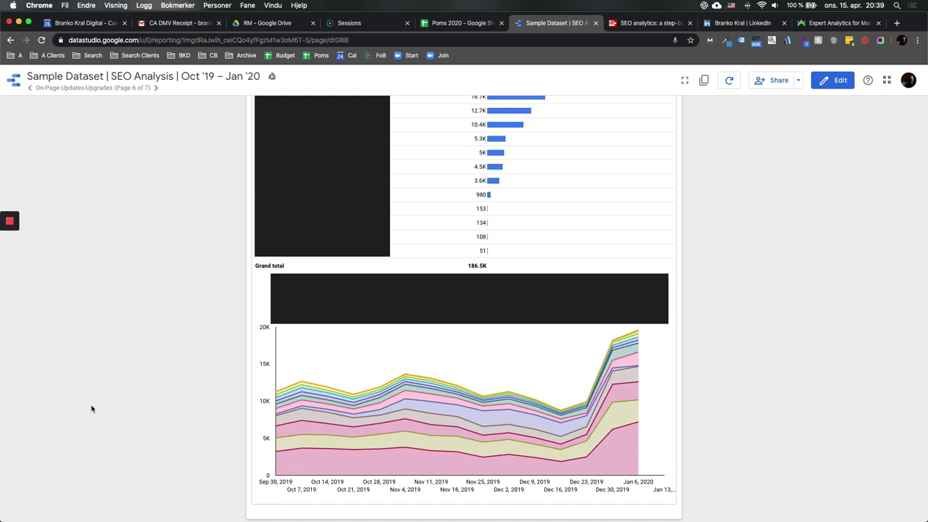
scroll(103, 407, up, 4)
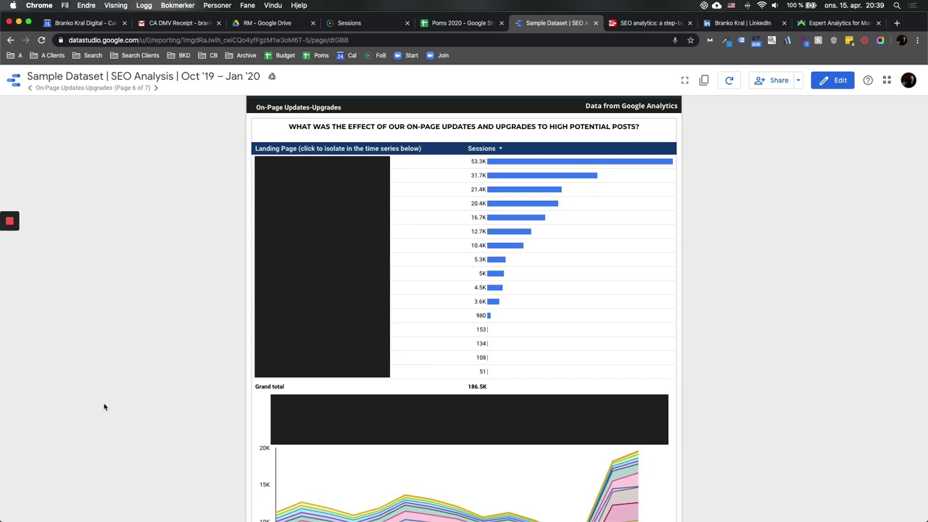
scroll(107, 403, down, 4)
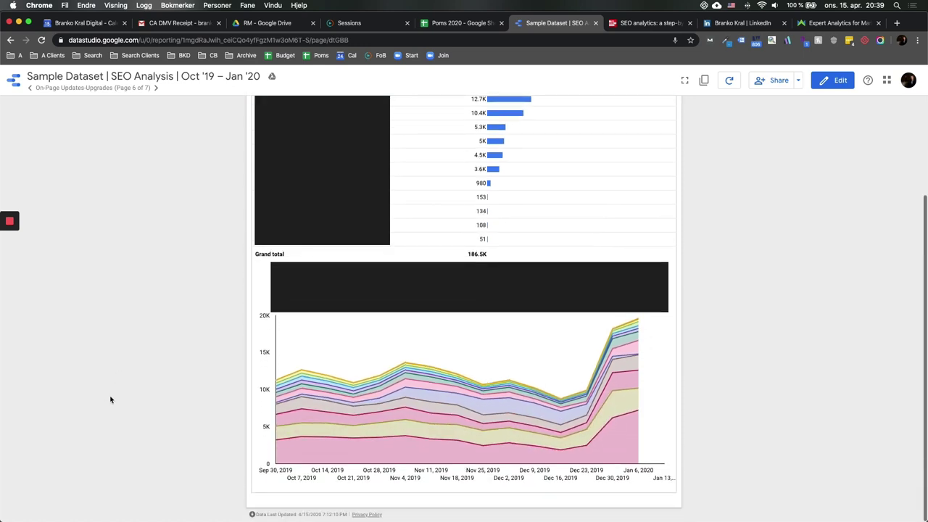
Return to the top and advance to page 7, CTR Optimization
scroll(111, 399, up, 4)
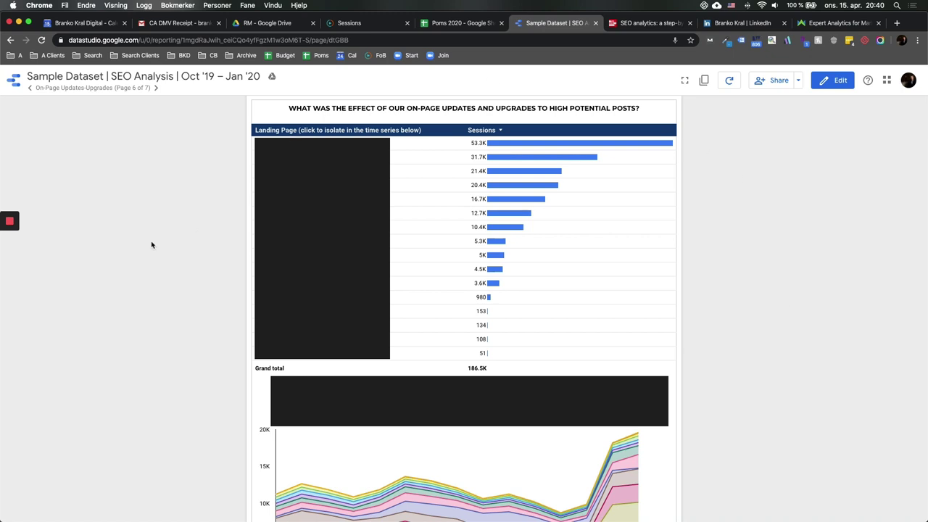
scroll(151, 246, up, 2)
click(156, 87)
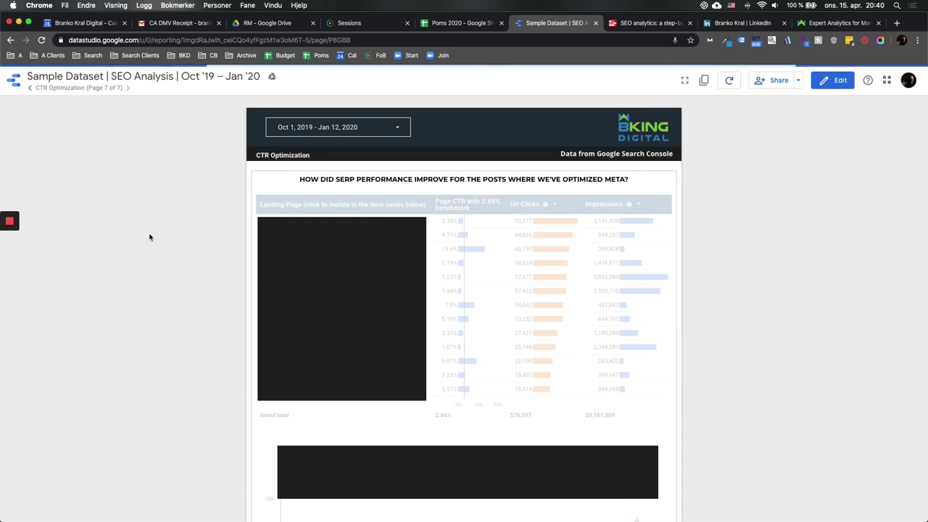
scroll(149, 236, down, 1)
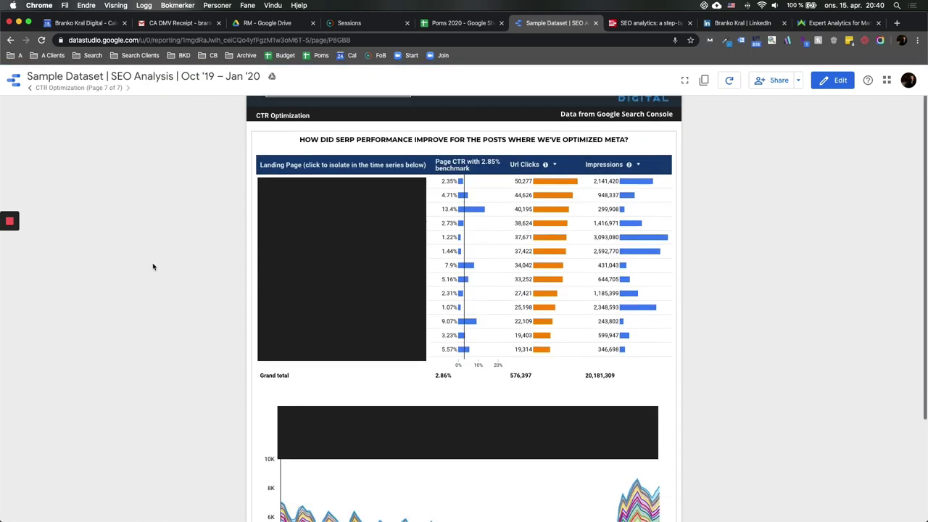
scroll(152, 290, down, 2)
scroll(152, 309, down, 2)
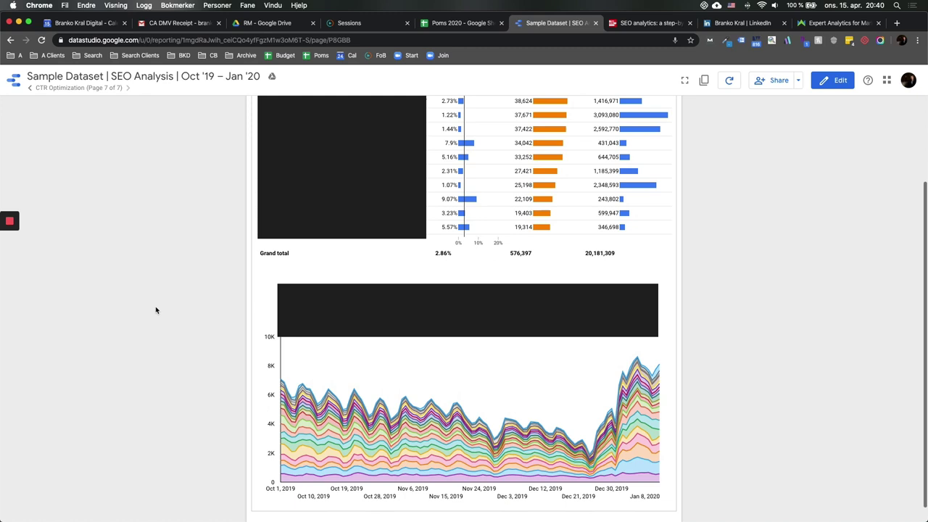
scroll(168, 314, up, 2)
scroll(167, 314, up, 2)
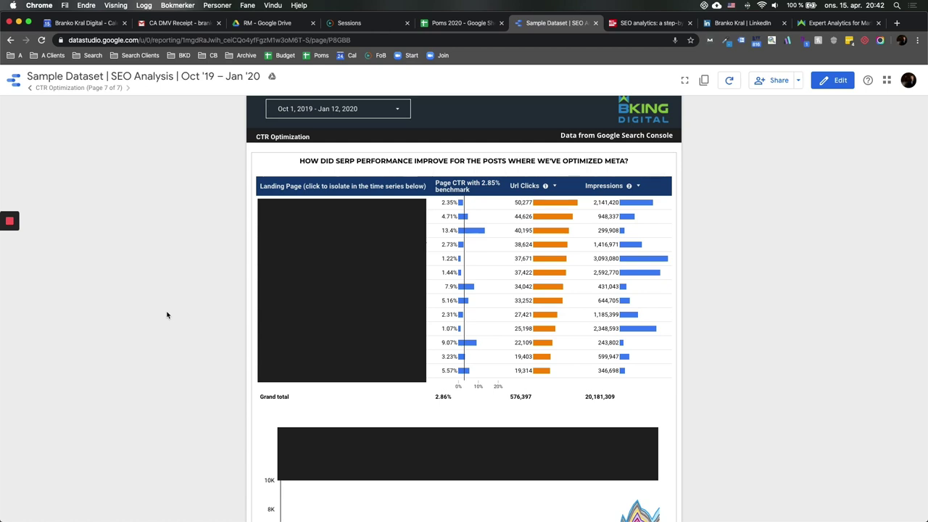
In a new tab, search Google for 'eaa vs bcaa', correcting the initial 'acaa vs bcaa' query
key(ctrl+t)
text(acee)
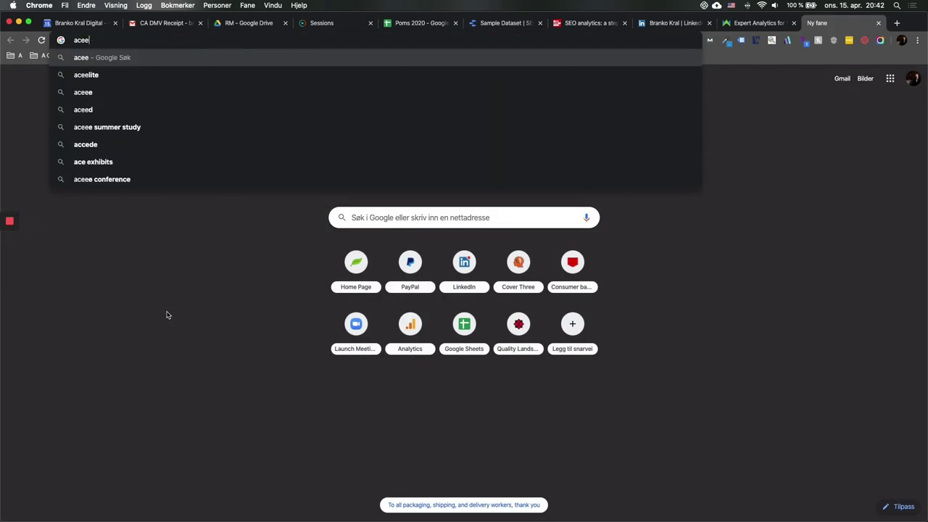
text( vs)
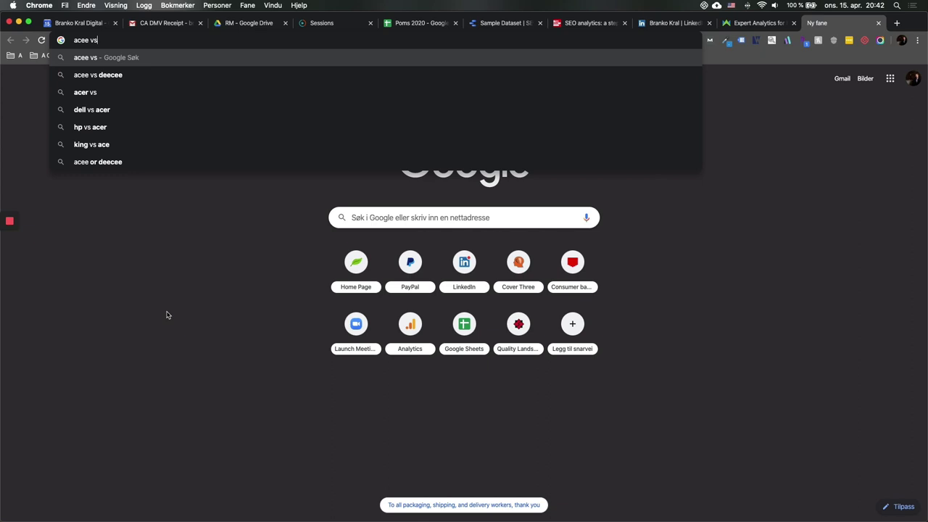
key(BackSpace)
key(BackSpace)
key(BackSpace)
key(BackSpace)
key(BackSpace)
text(aa )
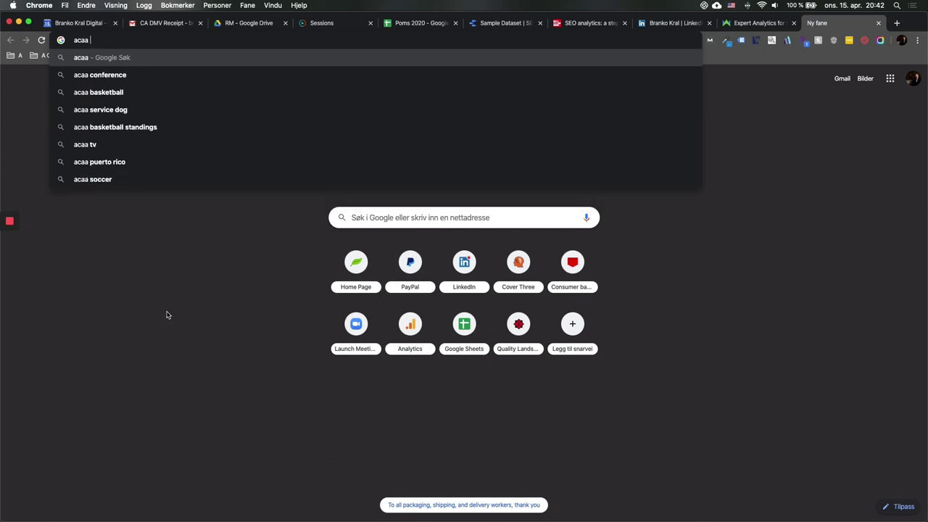
text(vs bcaa)
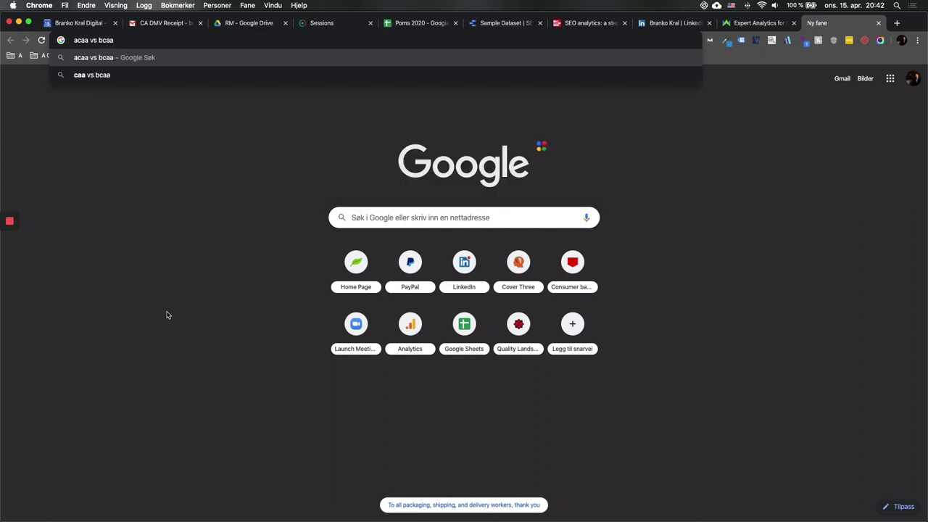
key(Return)
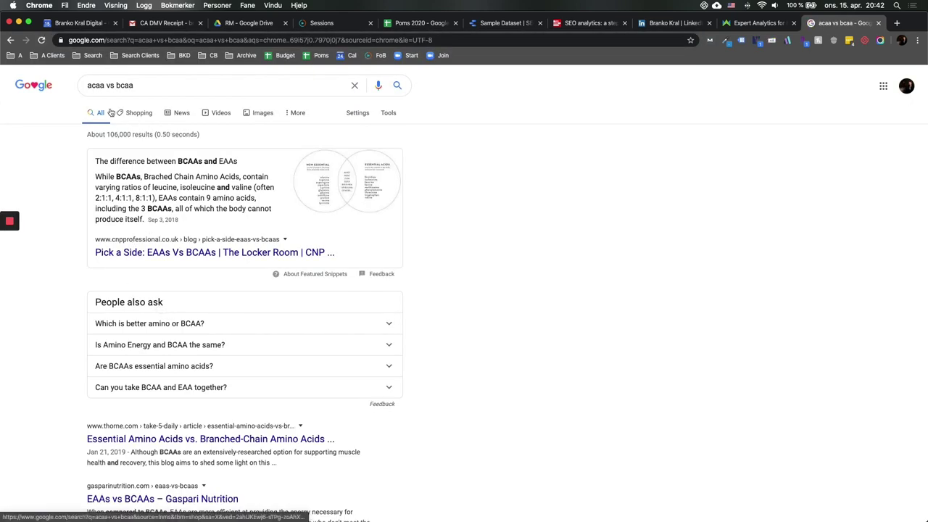
click(97, 85)
key(BackSpace)
key(BackSpace)
text(e)
key(Return)
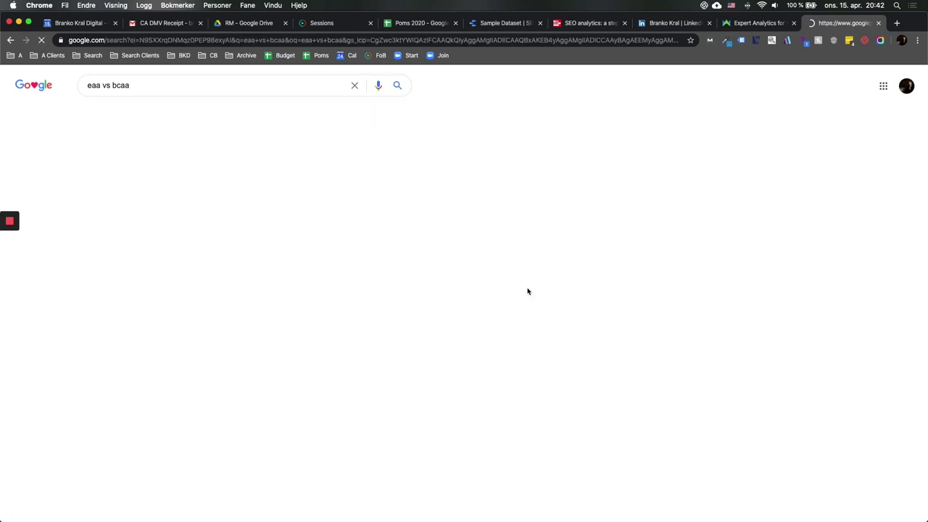
scroll(554, 298, down, 8)
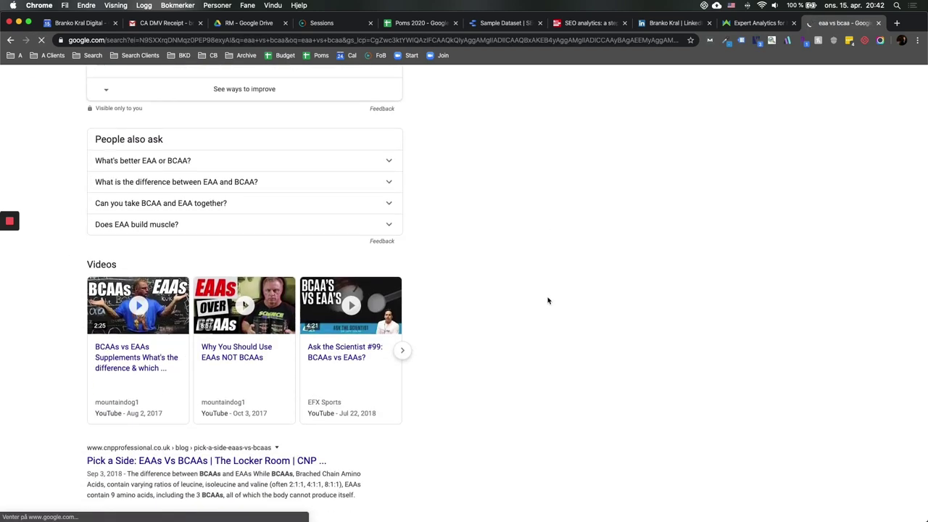
scroll(548, 300, down, 4)
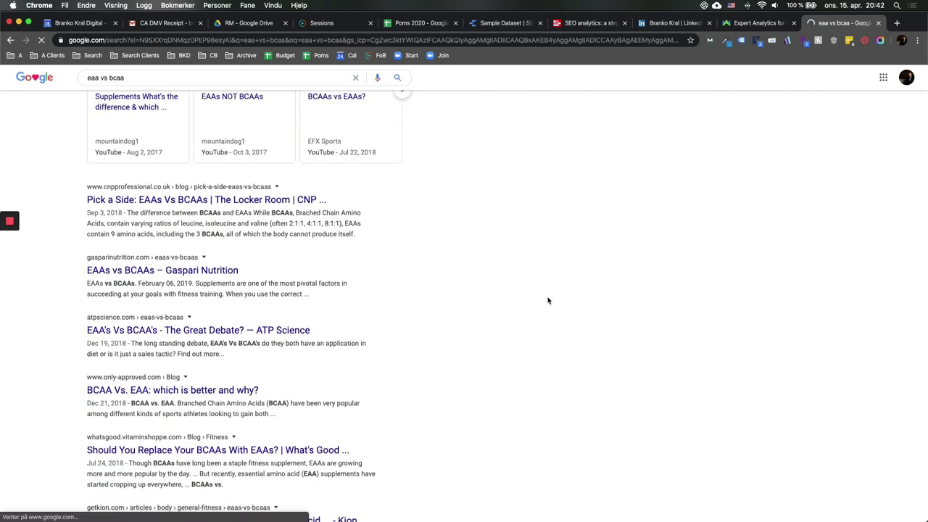
scroll(548, 300, down, 3)
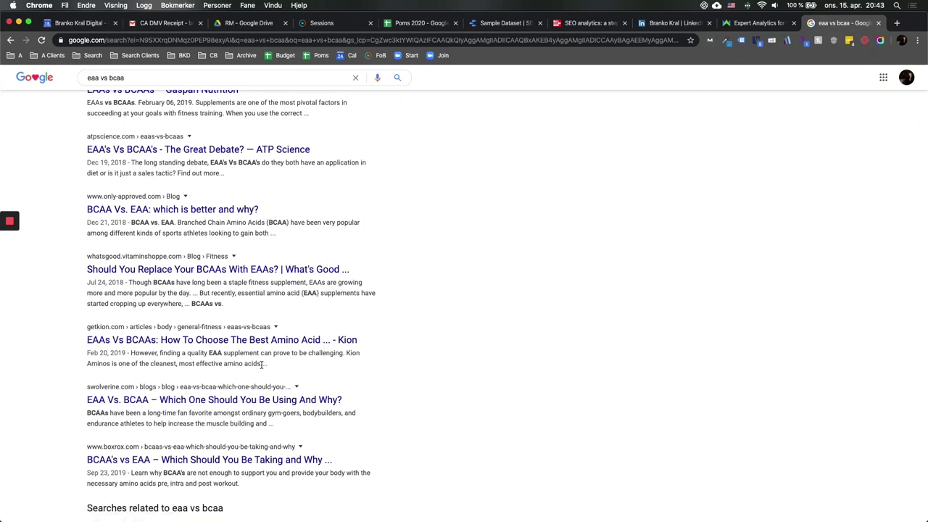
click(172, 353)
drag(172, 354, 276, 355)
click(300, 367)
drag(346, 354, 185, 367)
click(178, 368)
Skim the search results, then return to the SEO Analysis report's CTR Optimization page
scroll(449, 363, down, 4)
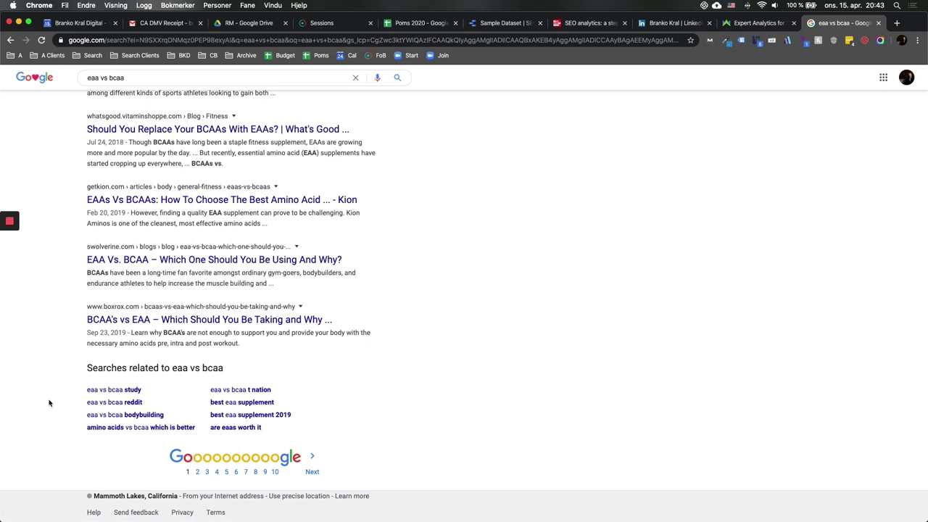
scroll(49, 403, up, 5)
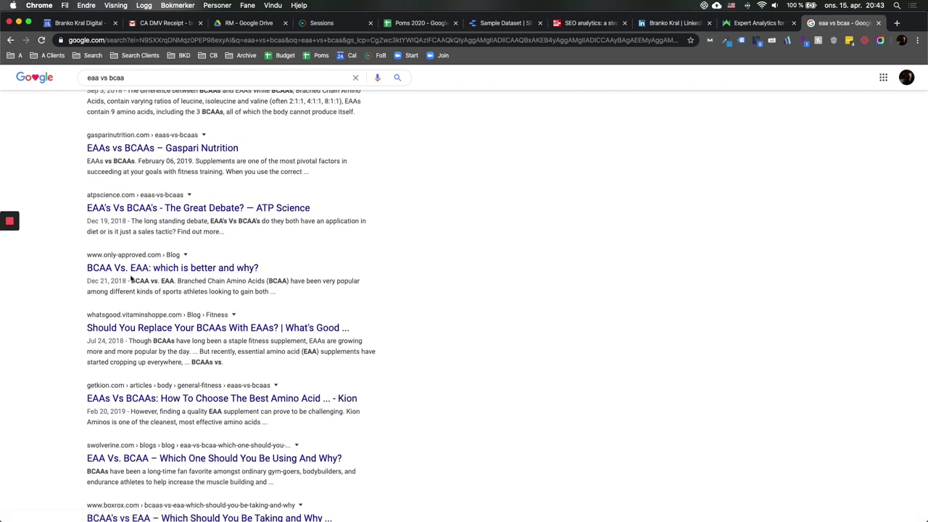
scroll(134, 341, down, 2)
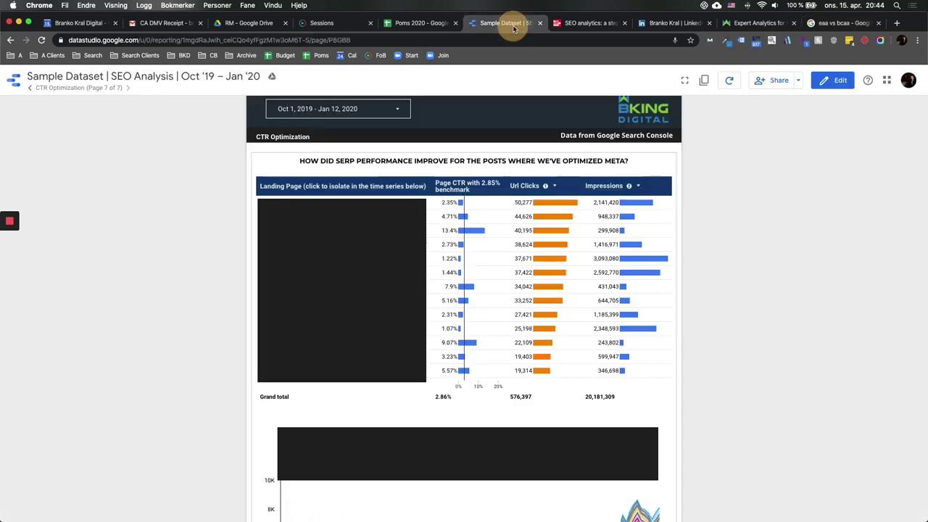
click(508, 23)
scroll(696, 253, down, 1)
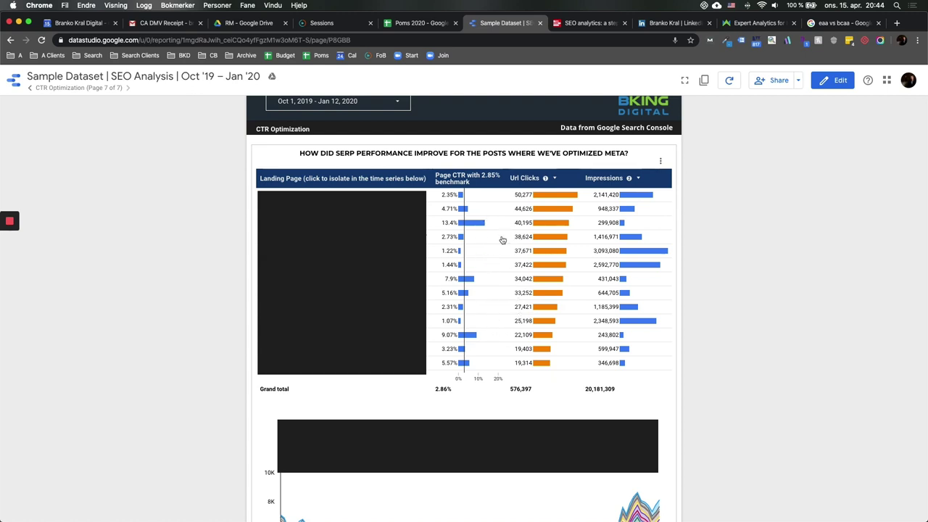
scroll(503, 241, down, 1)
scroll(503, 241, down, 5)
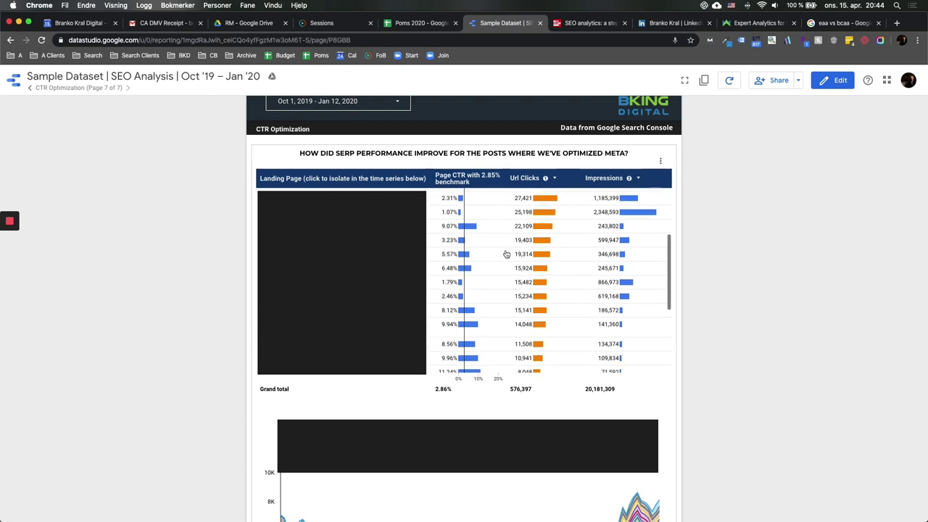
scroll(506, 254, down, 1)
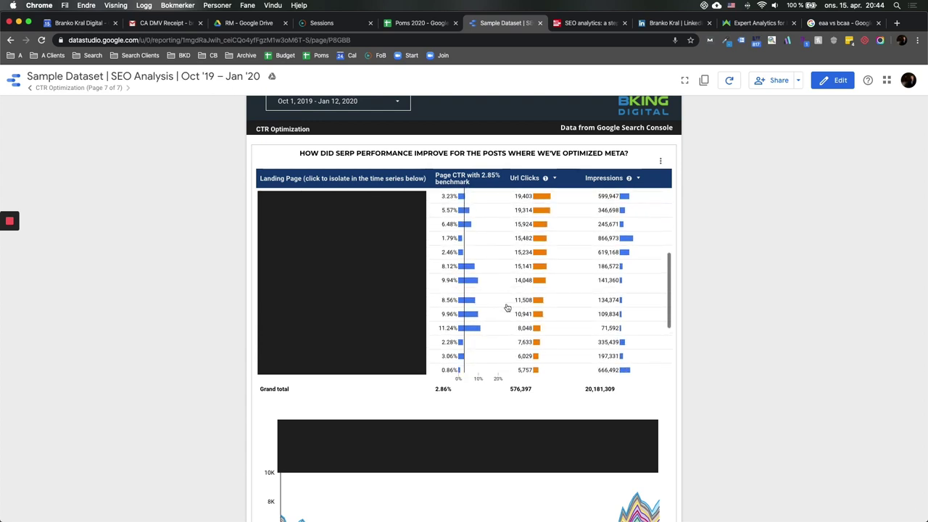
scroll(492, 318, up, 6)
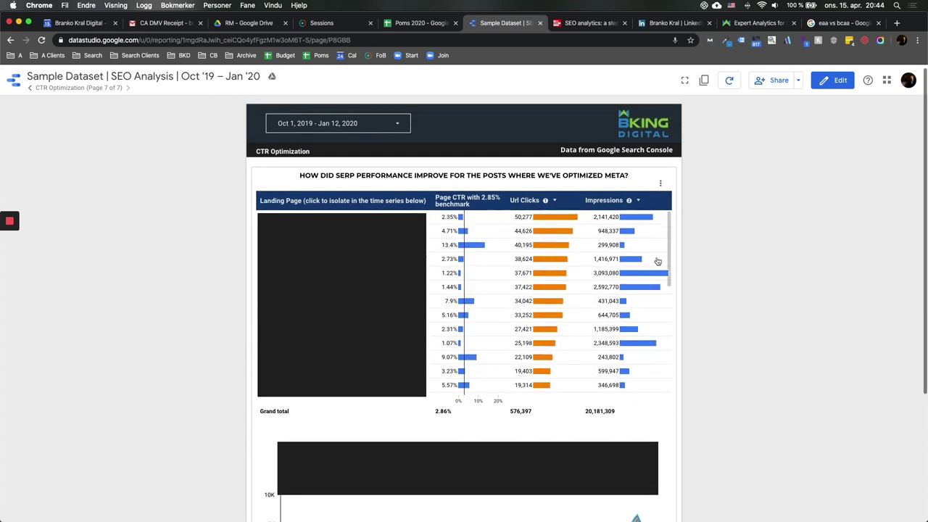
scroll(720, 261, down, 2)
scroll(721, 259, down, 4)
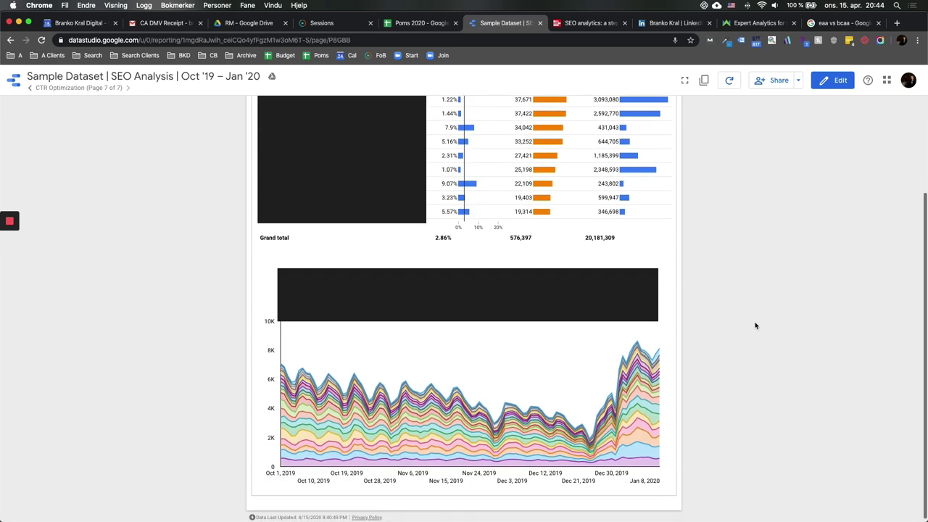
scroll(513, 232, up, 2)
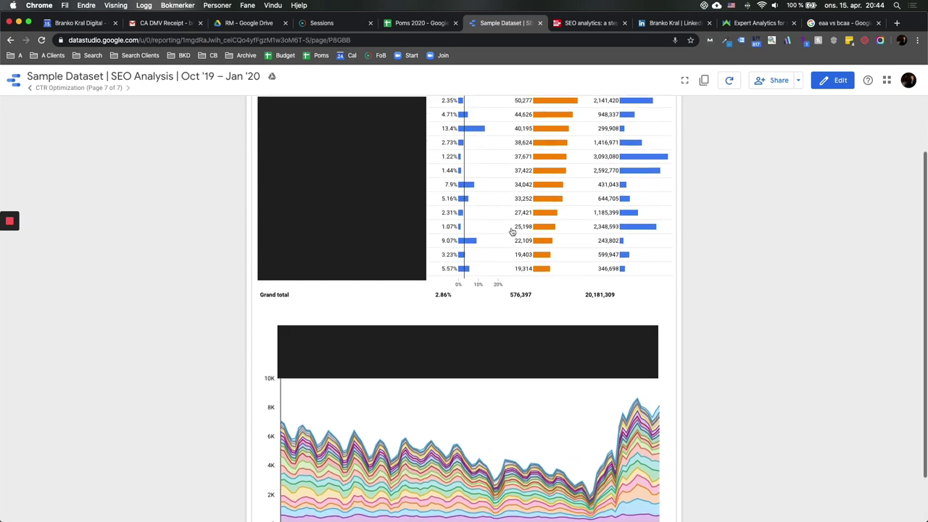
scroll(514, 239, up, 3)
scroll(507, 283, up, 2)
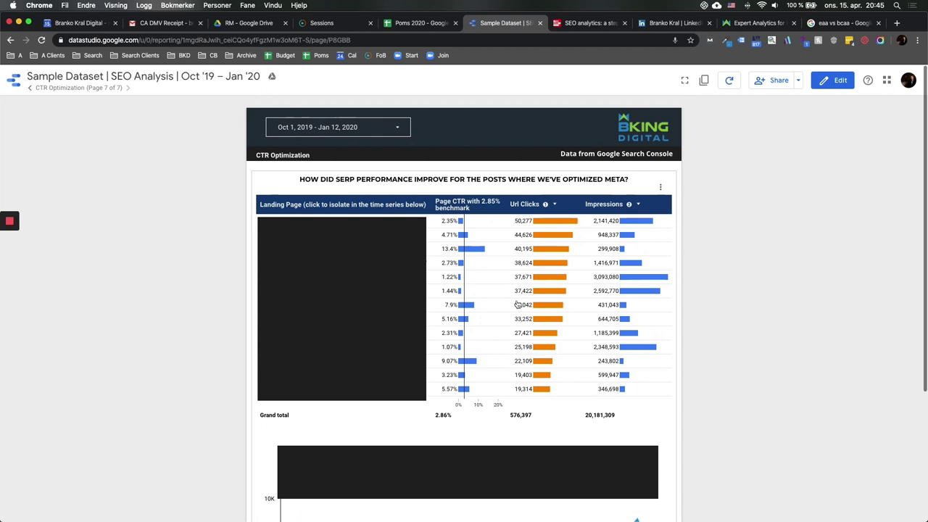